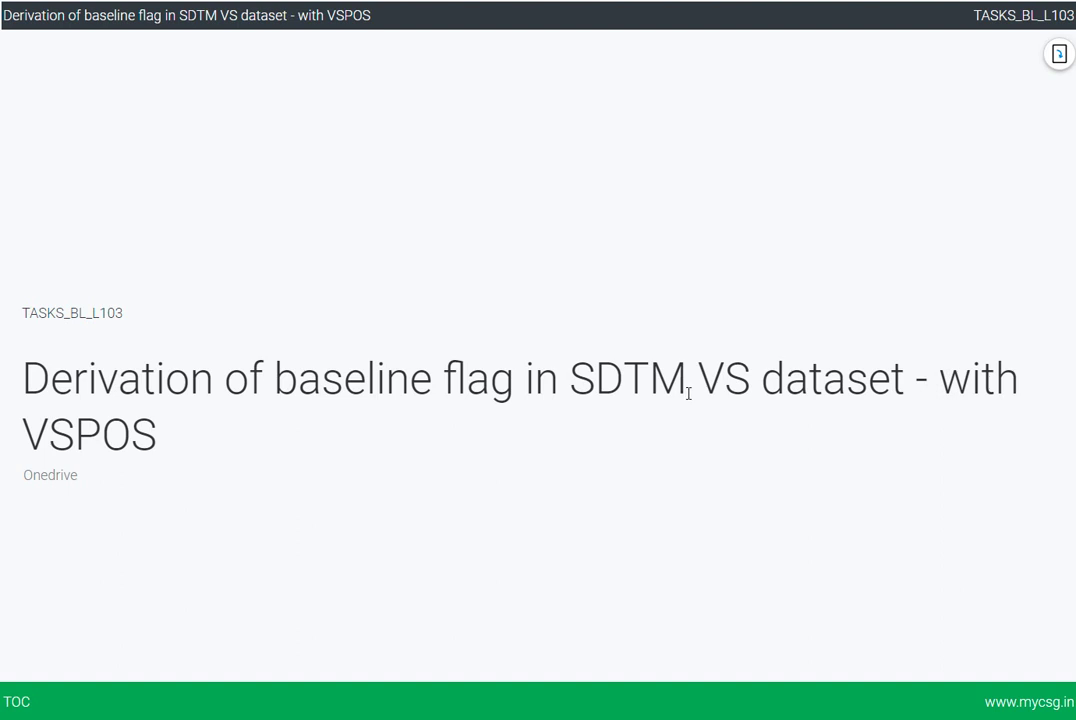
# Step: Examine the collection dates and VSPOS positions of the first four records in the vs sheet
pyautogui.scroll(-1, 688, 392)
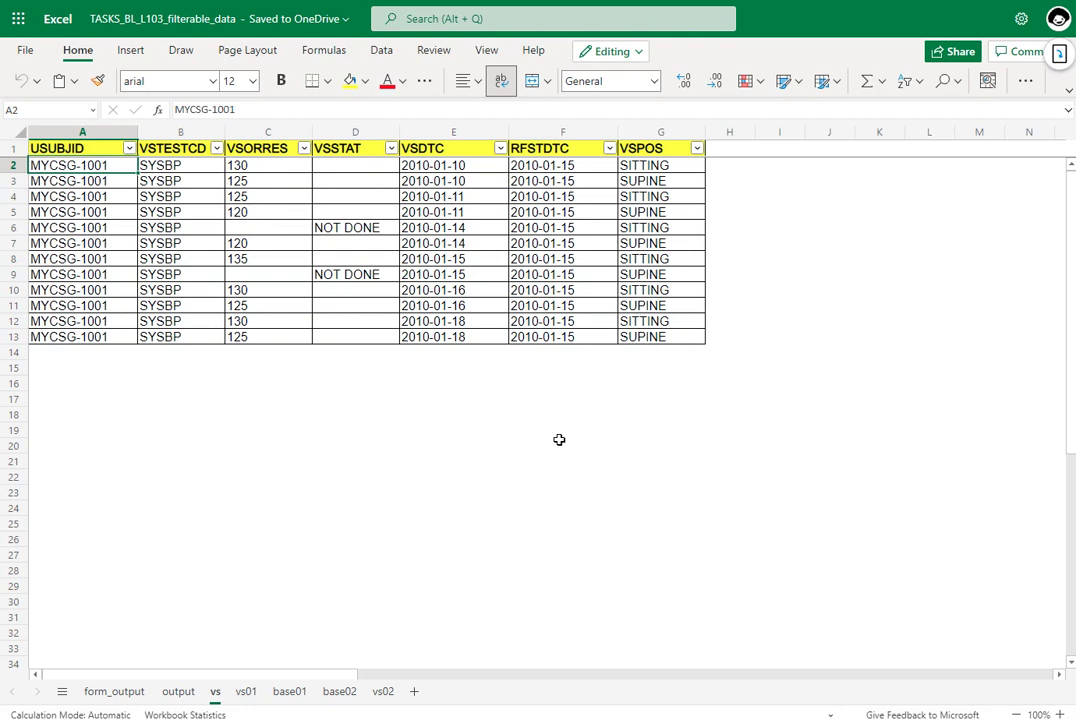
pyautogui.click(455, 167)
pyautogui.click(645, 168)
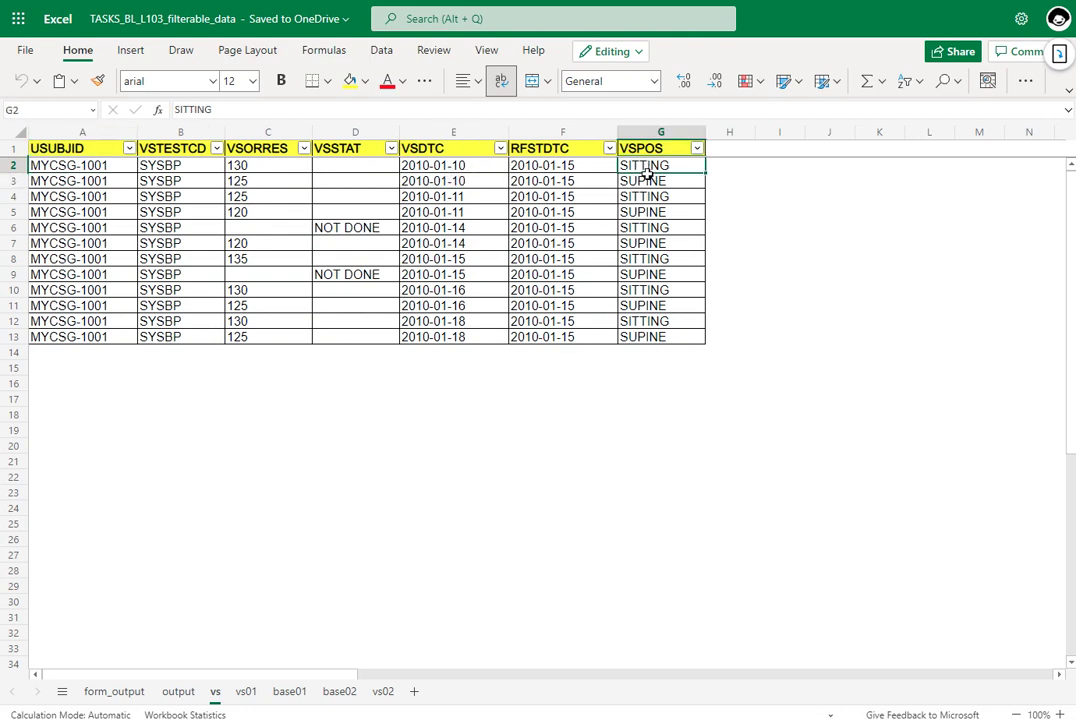
pyautogui.keyDown('shift'); pyautogui.click(646, 177); pyautogui.keyUp('shift')
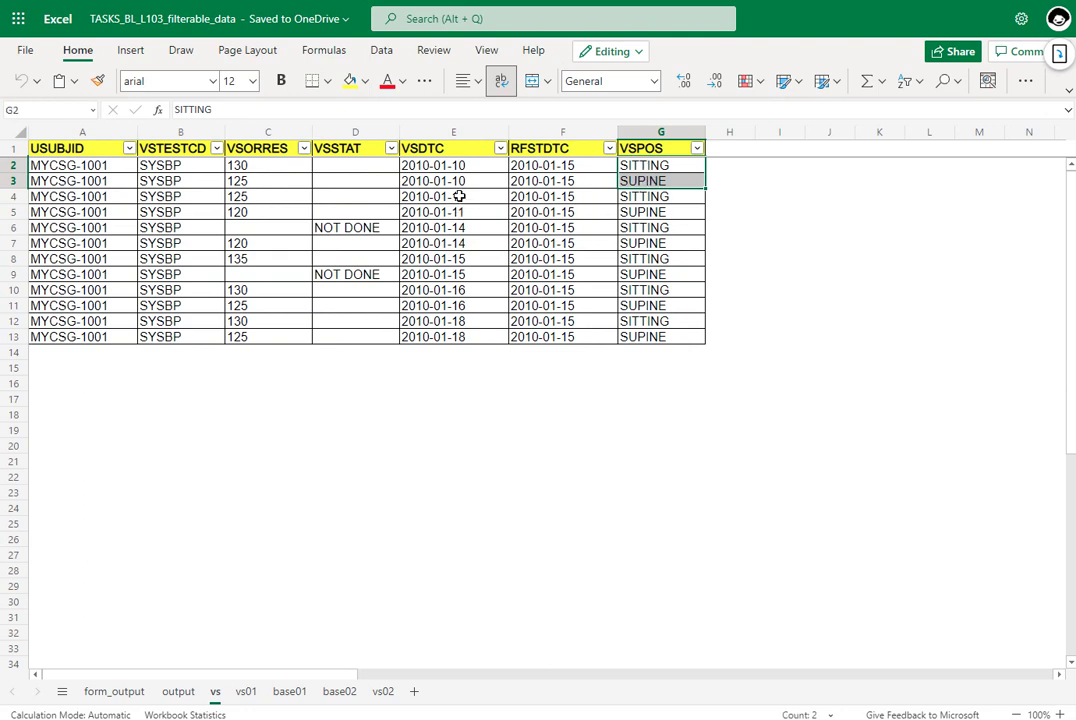
pyautogui.moveTo(459, 196); pyautogui.dragTo(456, 211)
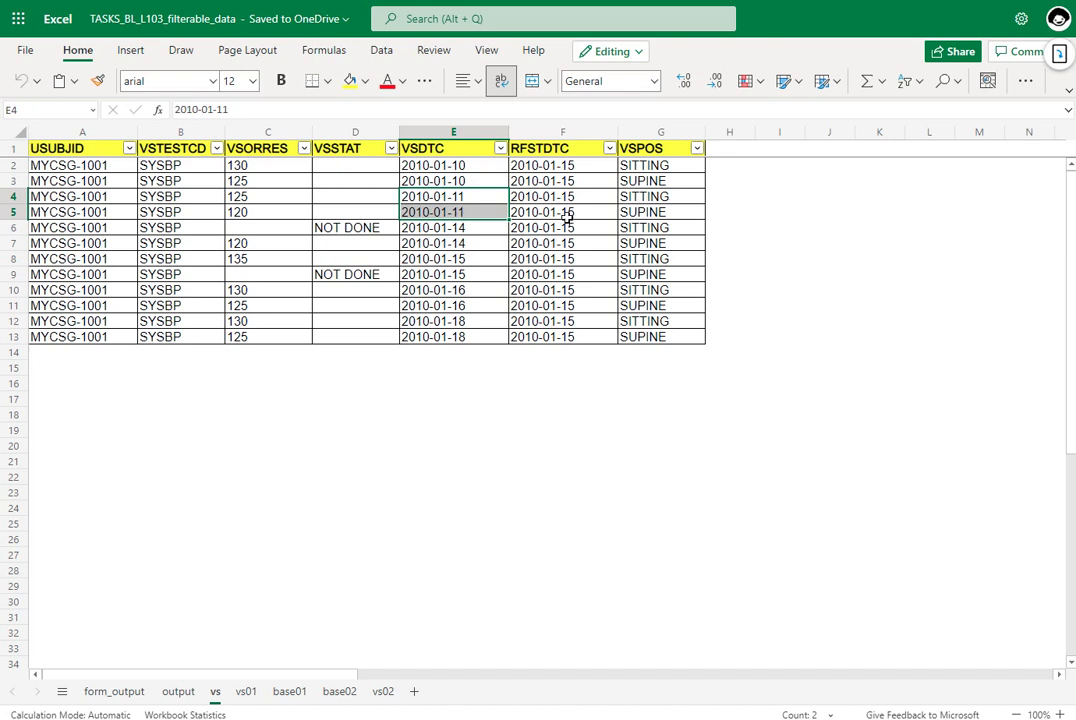
pyautogui.moveTo(651, 197); pyautogui.dragTo(653, 209)
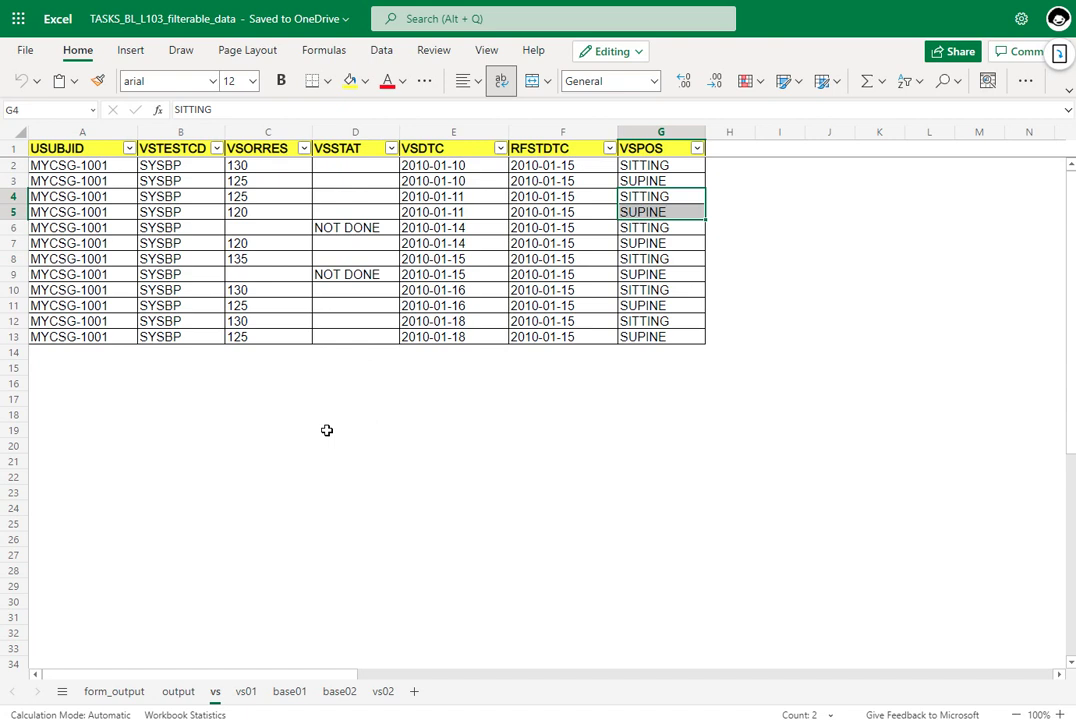
# Step: Open the form_output sheet and examine the SITTING and SUPINE record groups
pyautogui.click(128, 697)
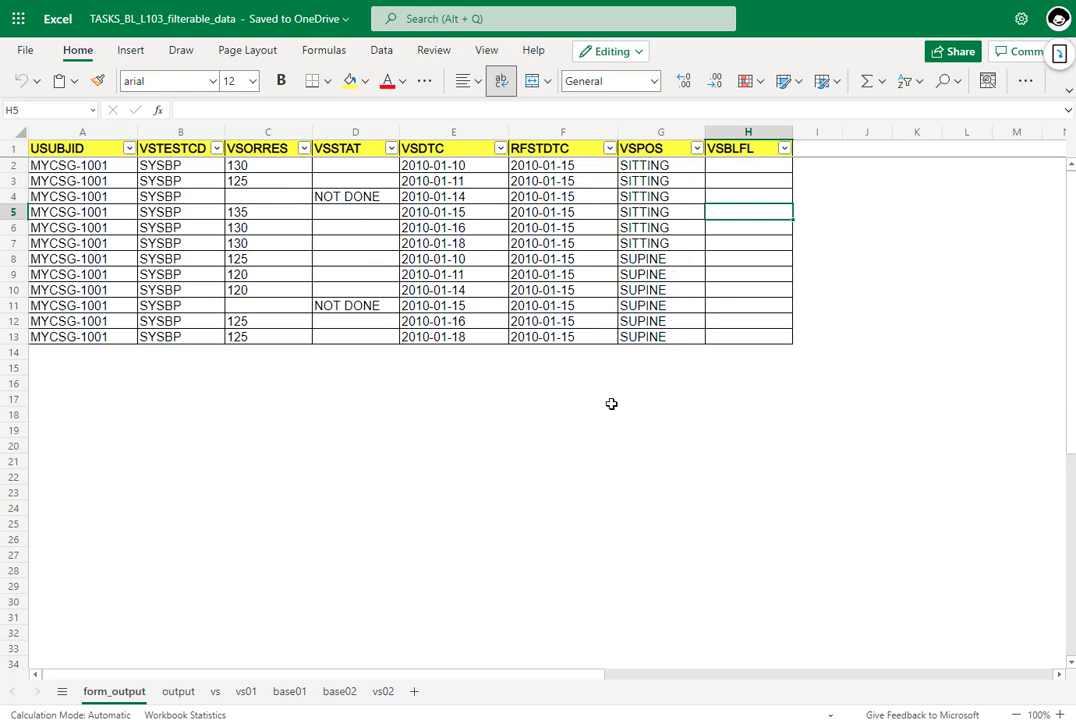
pyautogui.moveTo(669, 162)
pyautogui.mouseDown()
pyautogui.moveTo(680, 238)
pyautogui.moveTo(269, 242)
pyautogui.mouseUp()
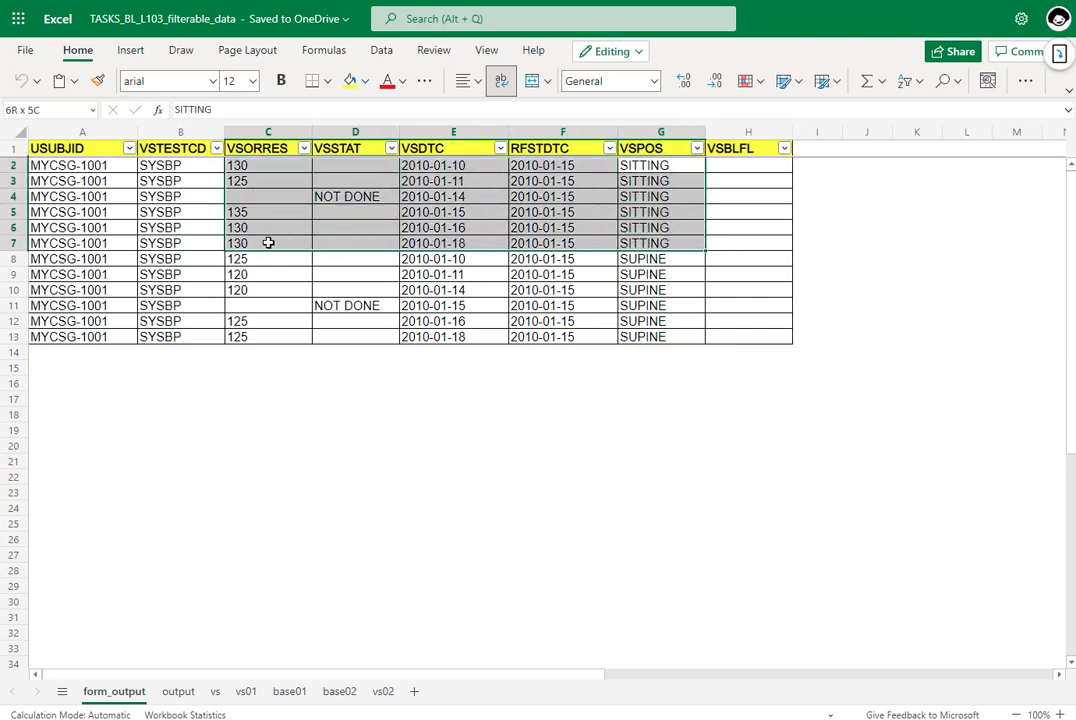
pyautogui.click(680, 260)
pyautogui.moveTo(680, 260); pyautogui.dragTo(677, 345)
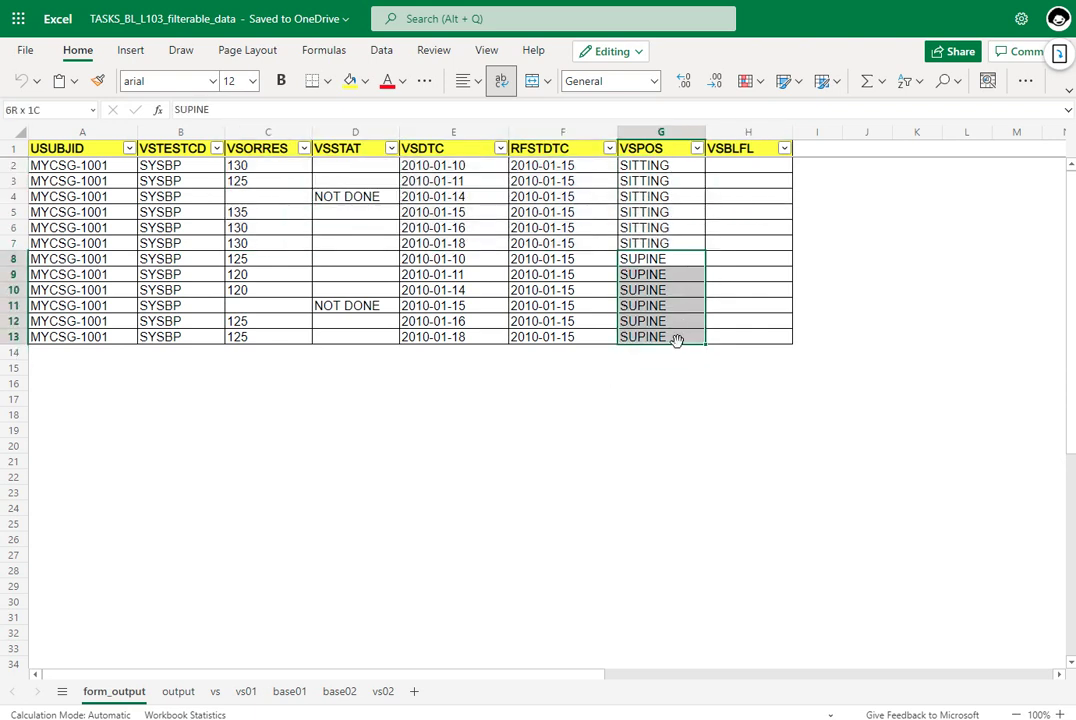
# Step: Fill the SITTING cells G2:G7 in the VSPOS column with the lightest gold theme colour
pyautogui.moveTo(677, 164); pyautogui.dragTo(659, 240)
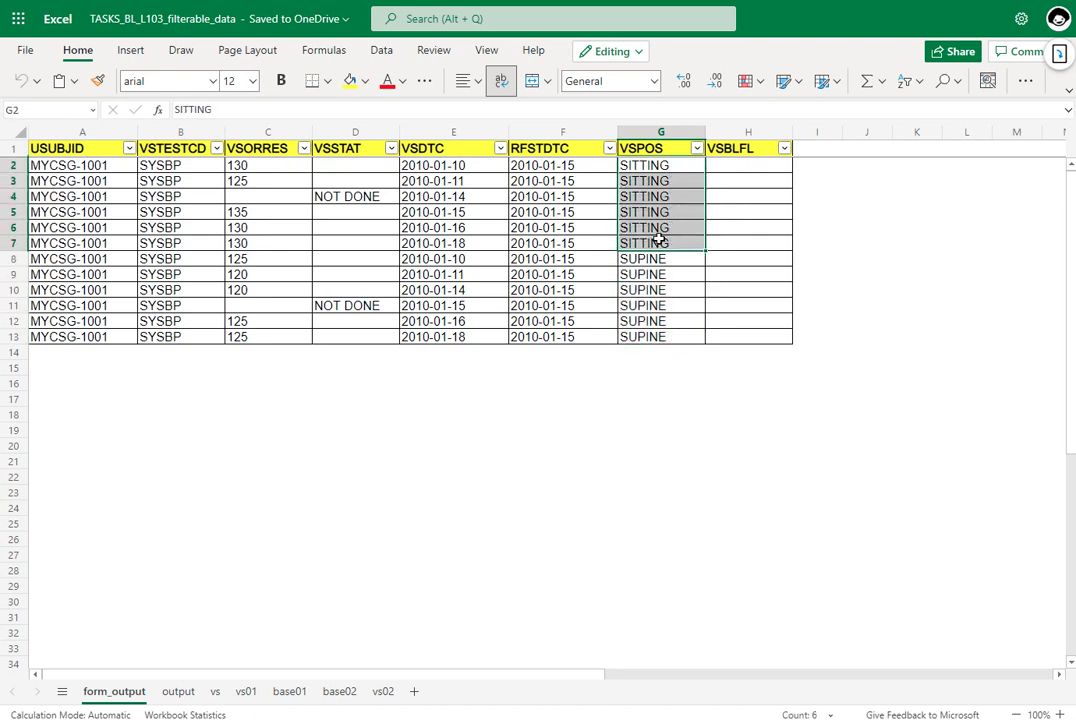
pyautogui.click(365, 81)
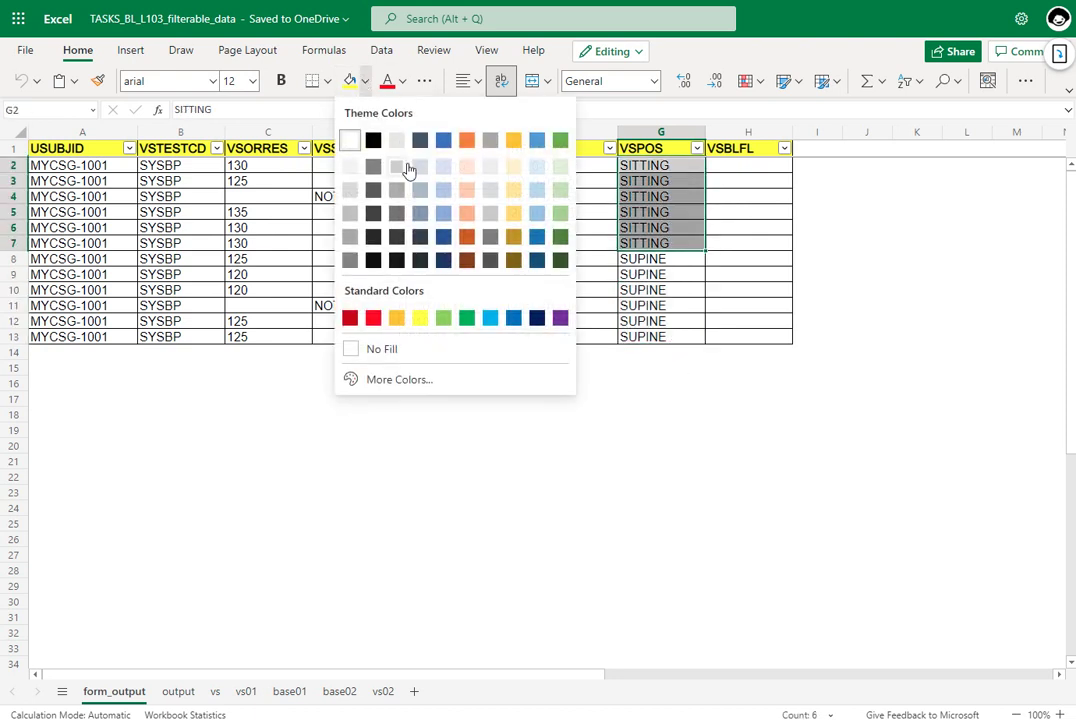
pyautogui.click(512, 167)
# Step: Fill the SUPINE cells G8:G13 in the VSPOS column with the lightest orange theme colour
pyautogui.moveTo(673, 264); pyautogui.dragTo(658, 336)
pyautogui.click(365, 85)
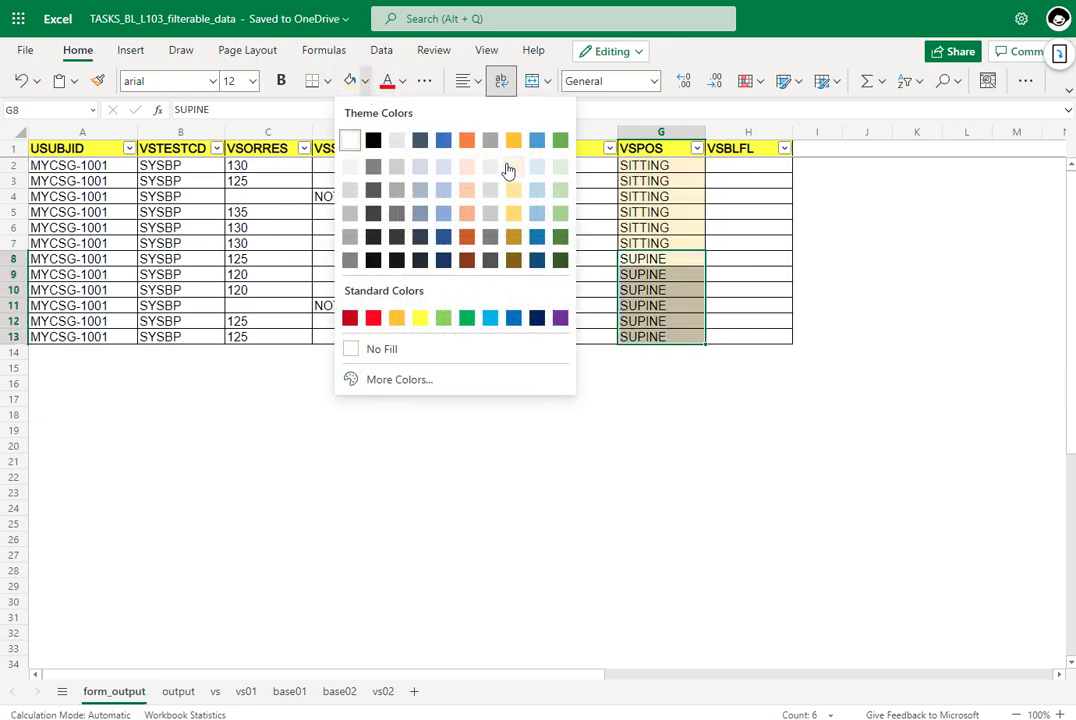
pyautogui.click(467, 169)
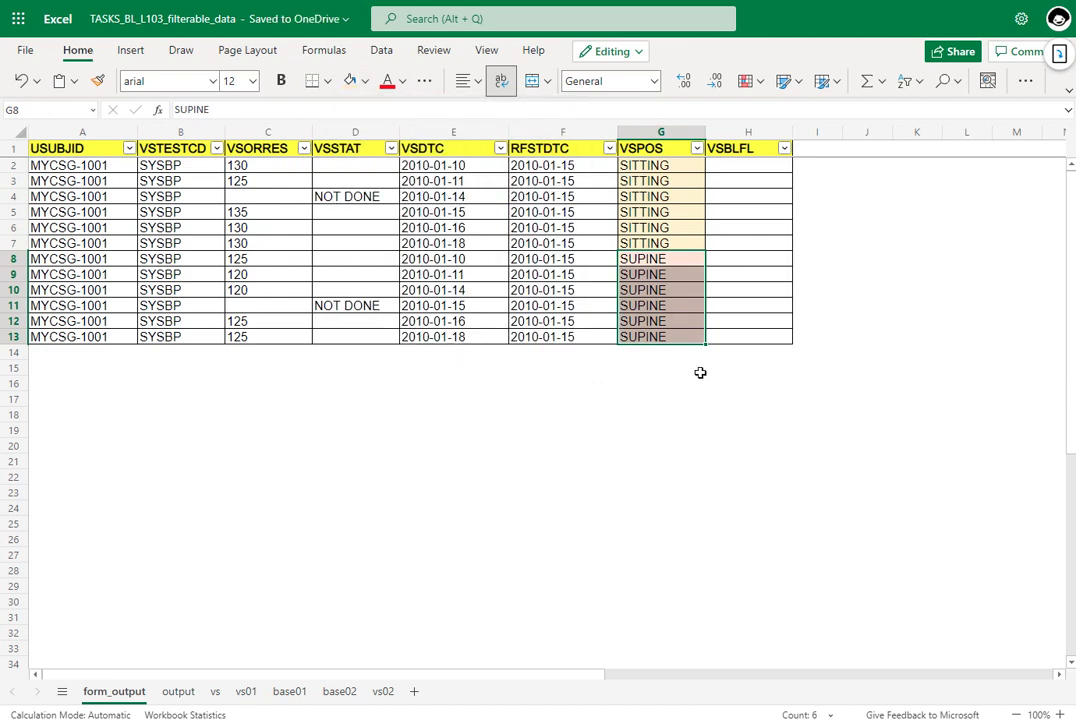
# Step: Recolour the SUPINE cells G8:G13 with the second-lightest orange theme colour
pyautogui.click(695, 369)
pyautogui.moveTo(660, 262); pyautogui.dragTo(668, 336)
pyautogui.click(365, 81)
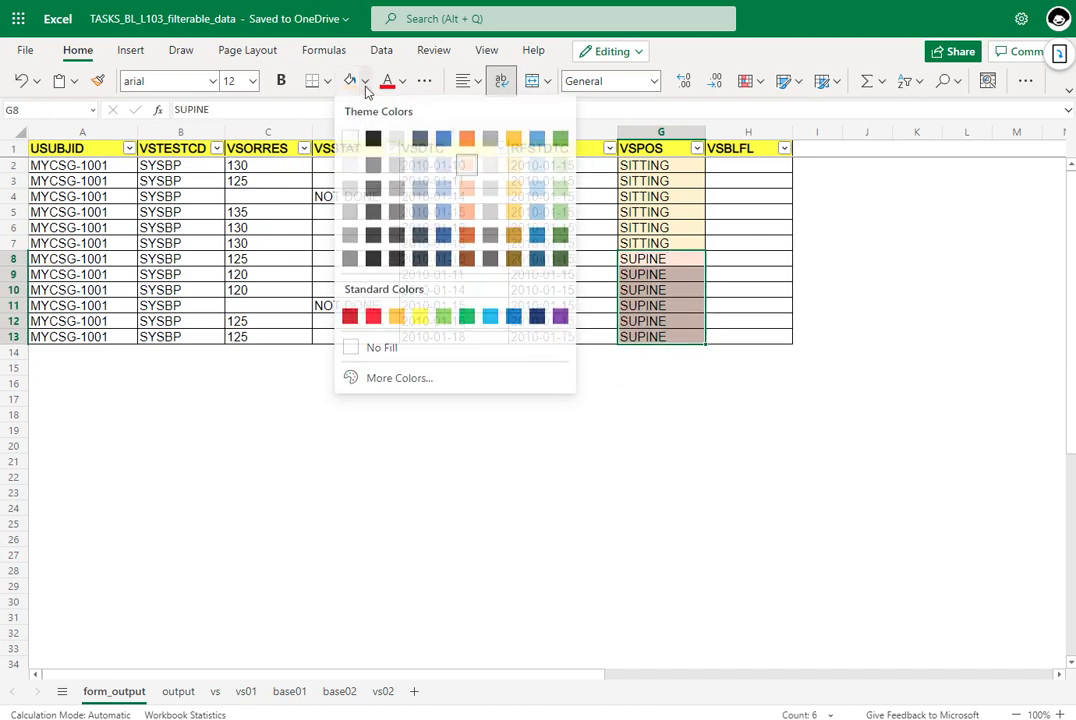
pyautogui.click(467, 190)
pyautogui.click(728, 446)
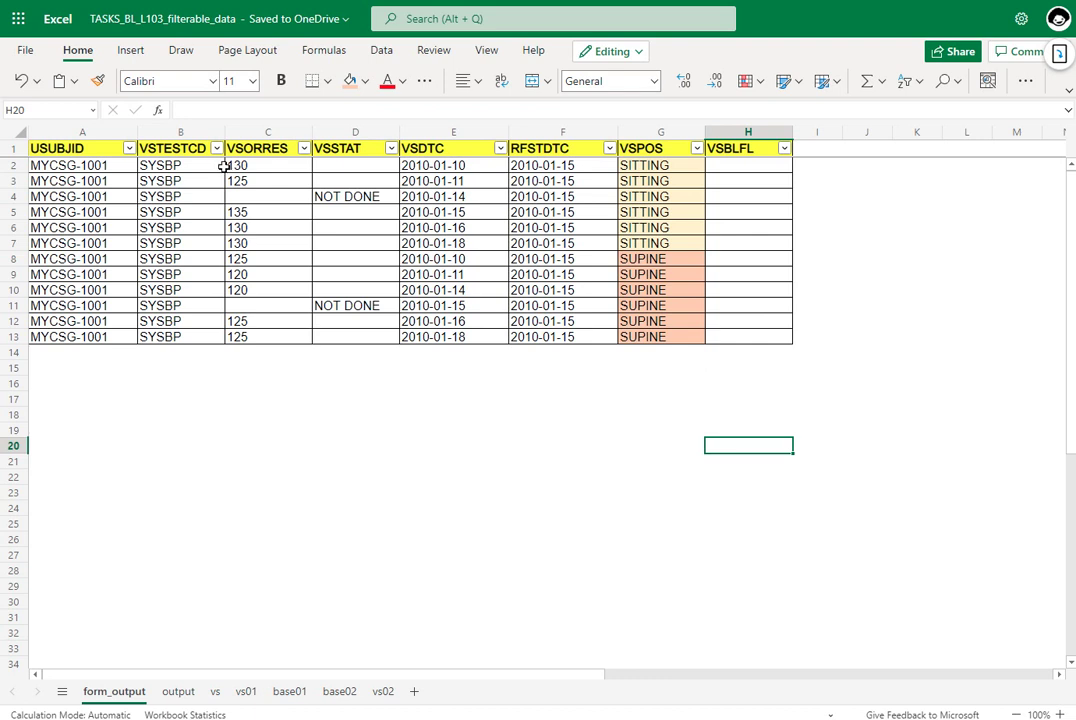
# Step: Fill the VSORRES through RFSTDTC cells of rows 2, 3, 5, 8, 9 and 10 with the lightest green to mark baseline-eligible records
pyautogui.moveTo(248, 166); pyautogui.dragTo(543, 168)
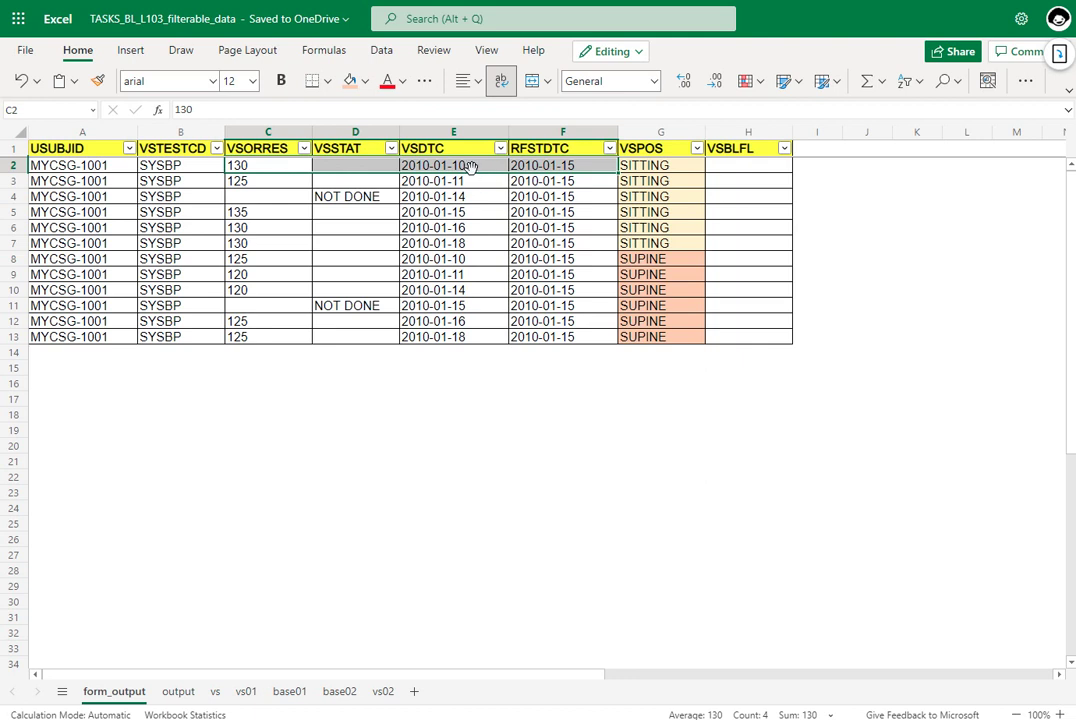
pyautogui.click(366, 82)
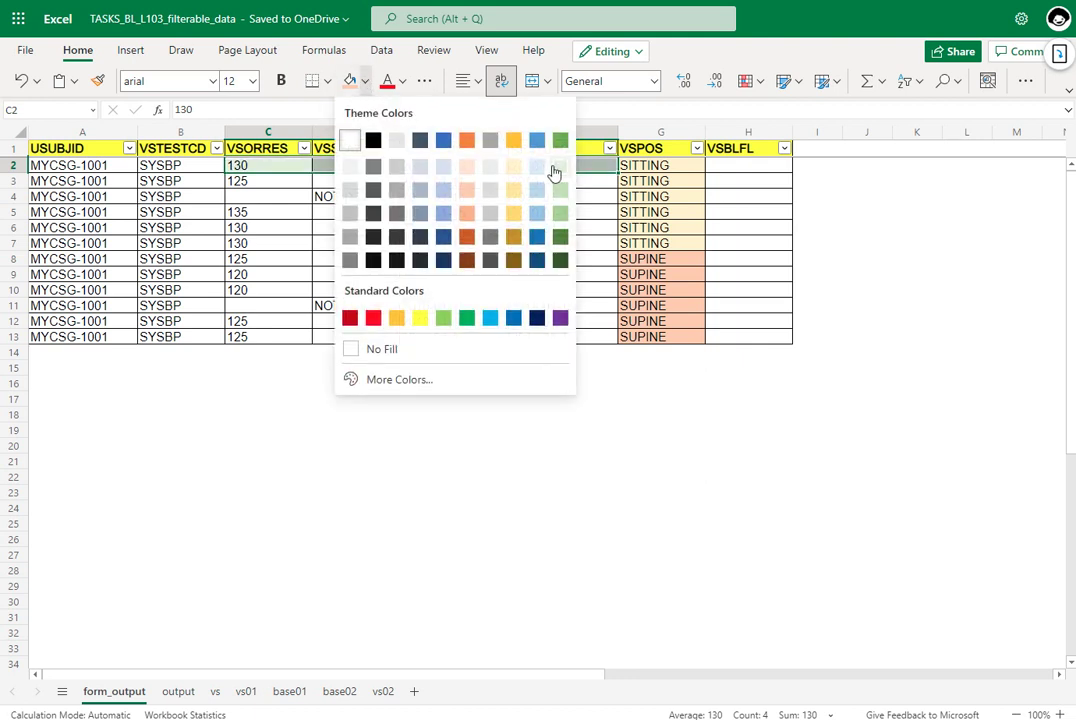
pyautogui.press('Escape')
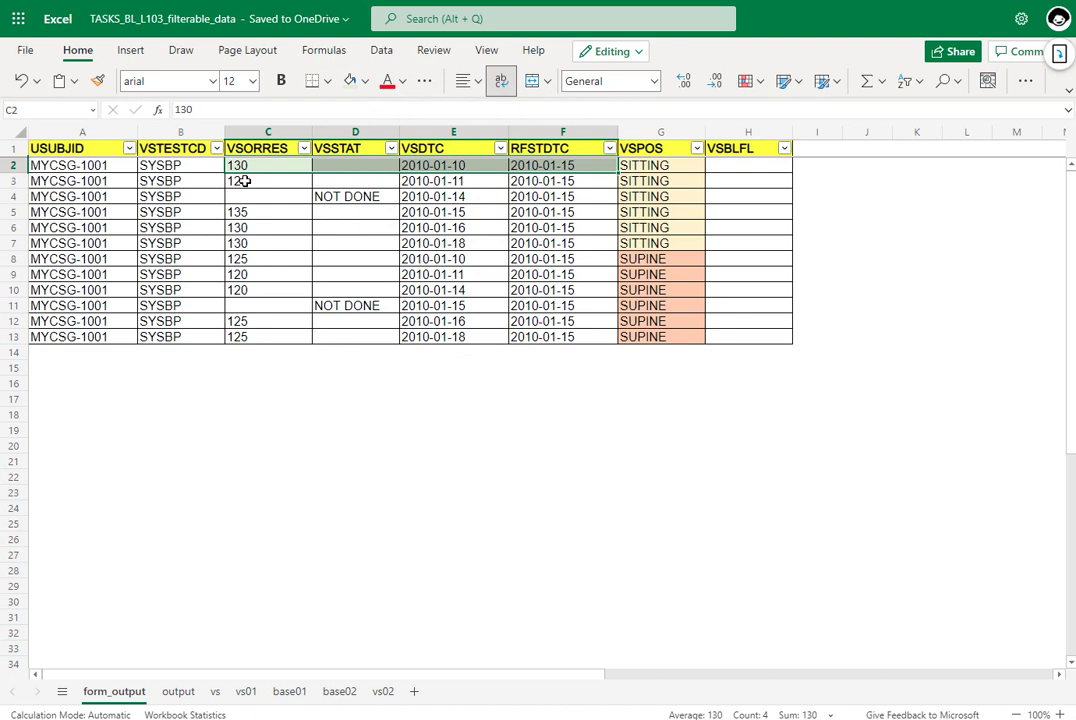
pyautogui.moveTo(244, 181); pyautogui.dragTo(566, 181)
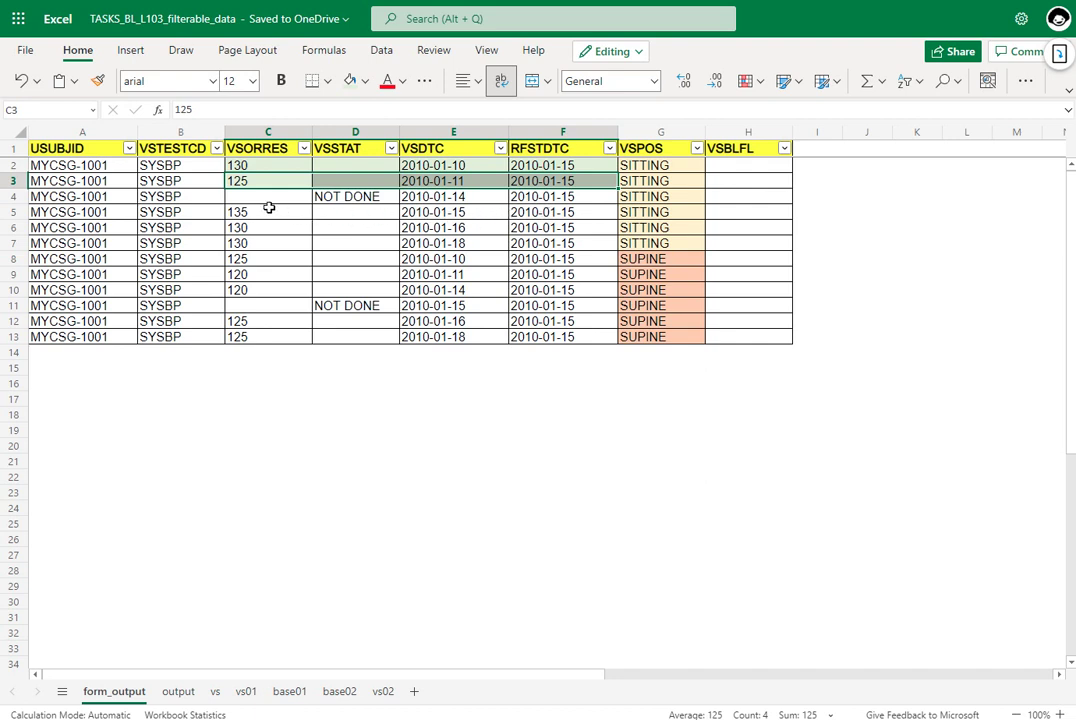
pyautogui.moveTo(245, 212); pyautogui.dragTo(543, 212)
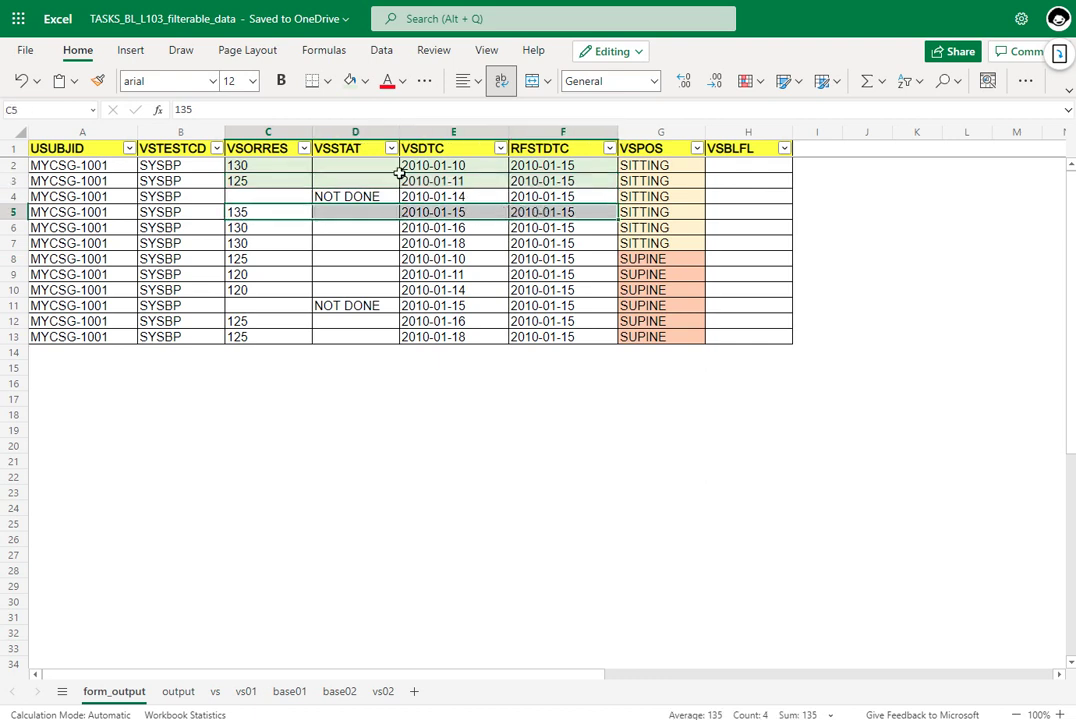
pyautogui.click(350, 86)
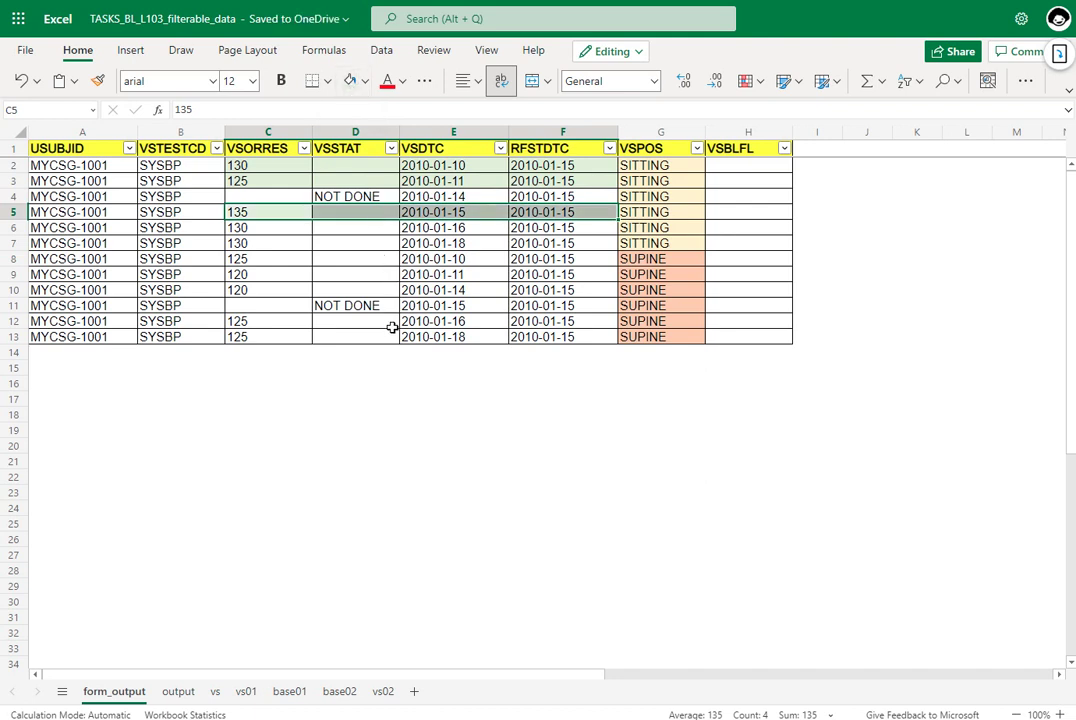
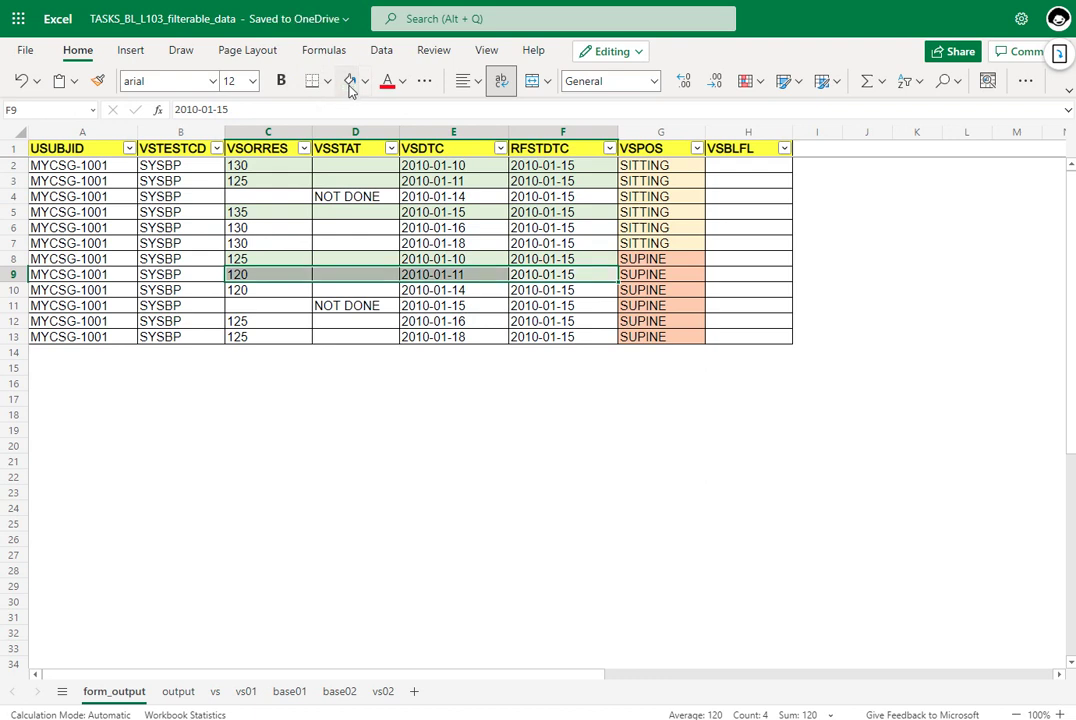
pyautogui.moveTo(560, 288); pyautogui.dragTo(294, 289)
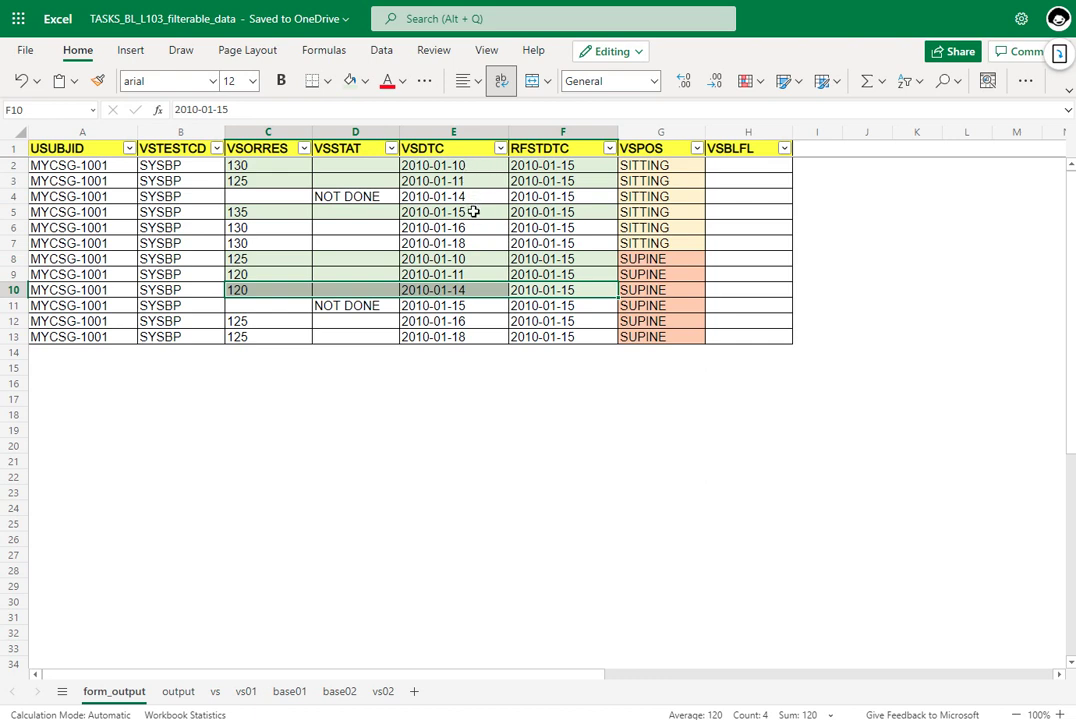
# Step: Enter Y in VSBLFL for the latest eligible SITTING record (H5) and the latest eligible SUPINE record (H10)
pyautogui.click(718, 214)
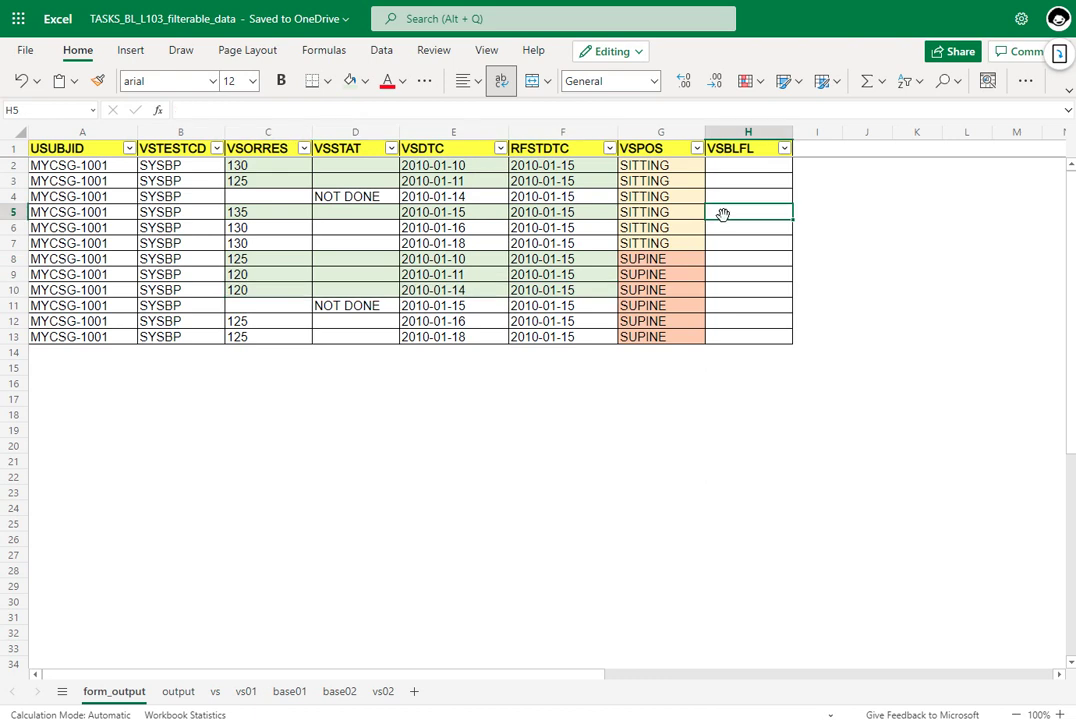
pyautogui.write('Y')
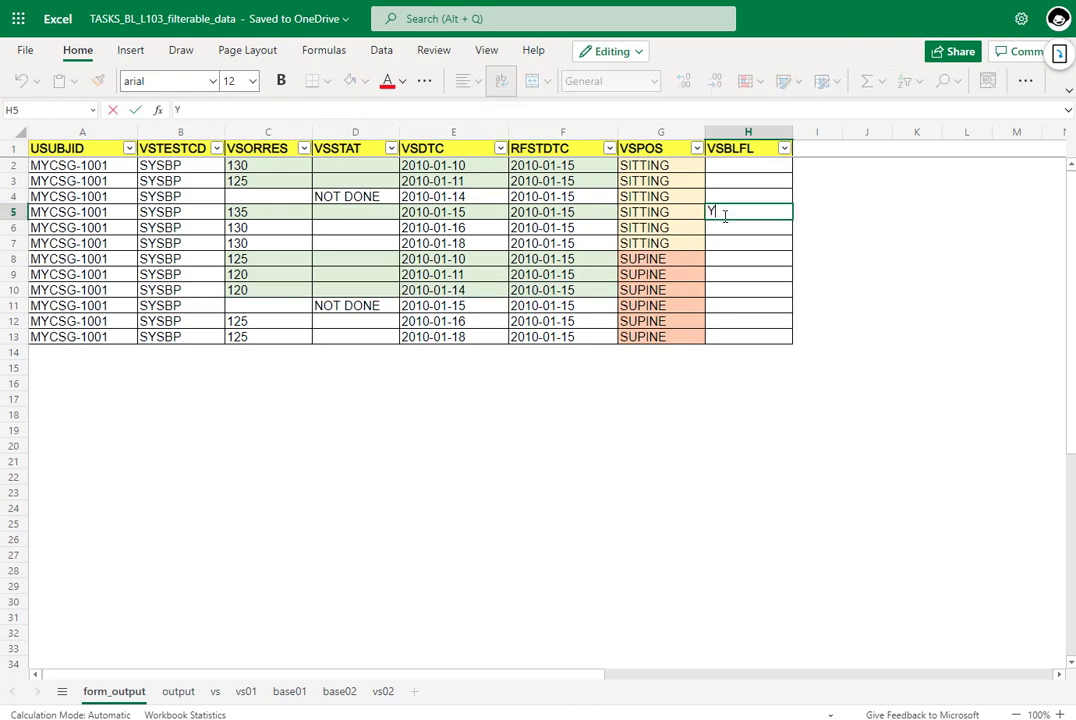
pyautogui.click(744, 228)
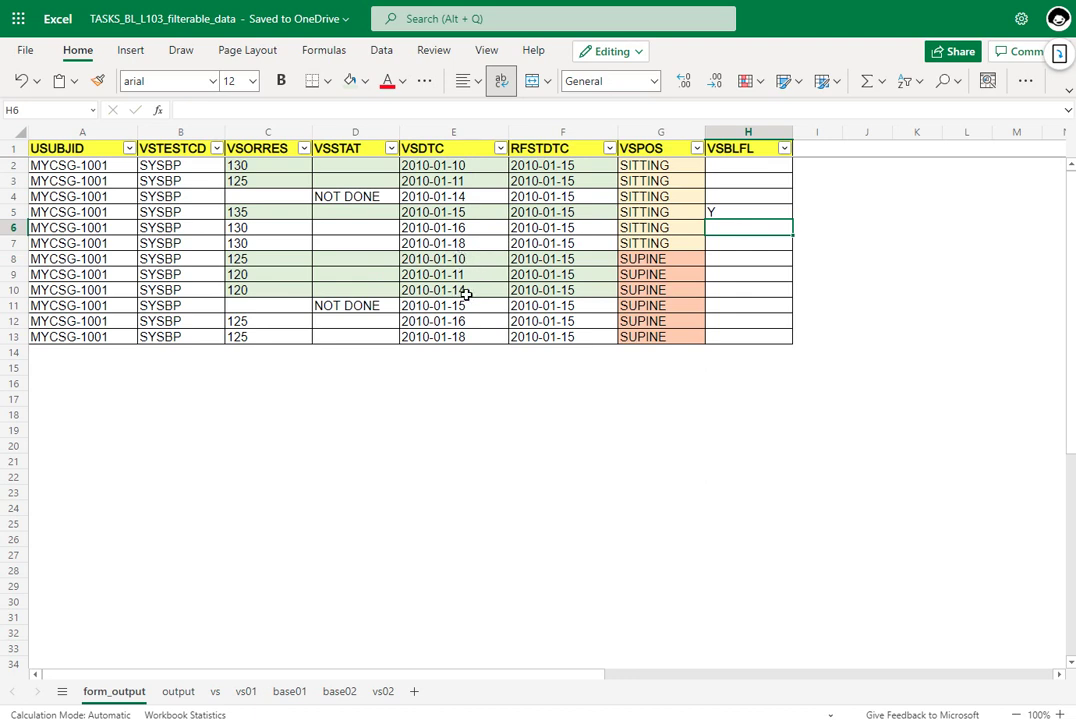
pyautogui.click(727, 288)
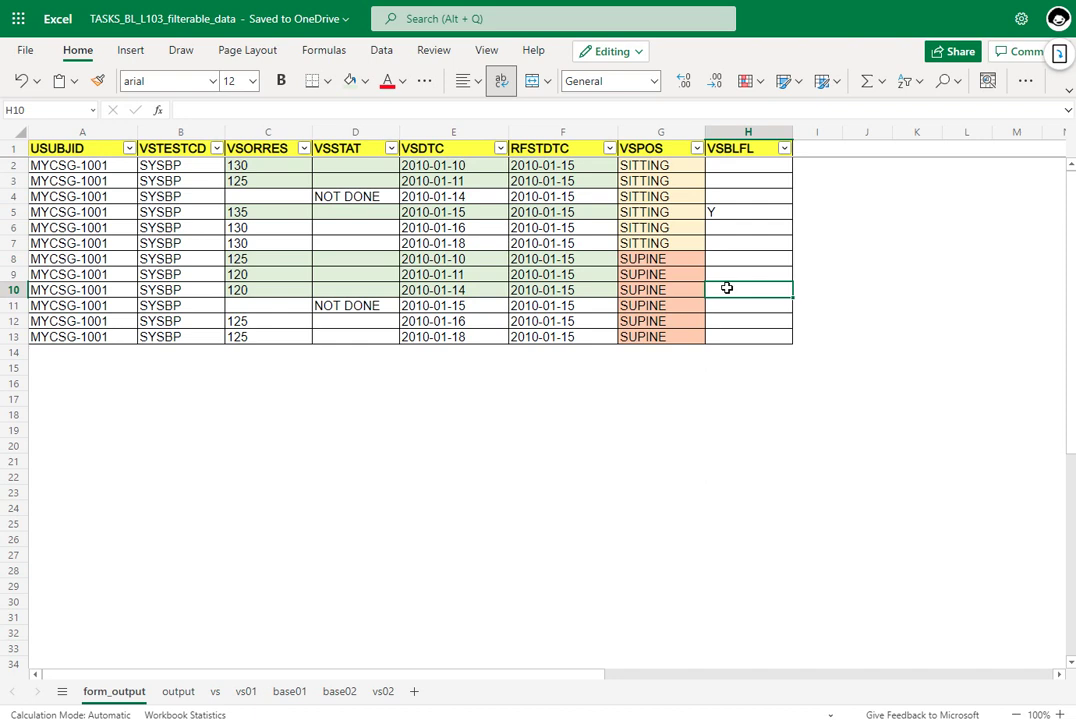
pyautogui.write('Y')
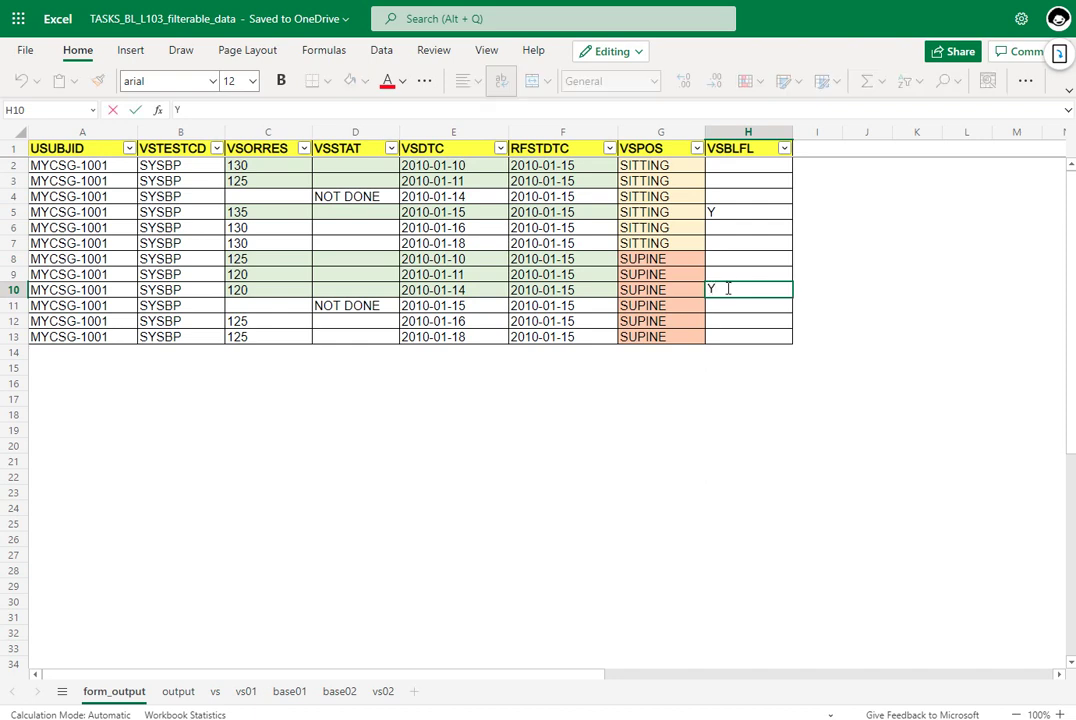
pyautogui.press('Return')
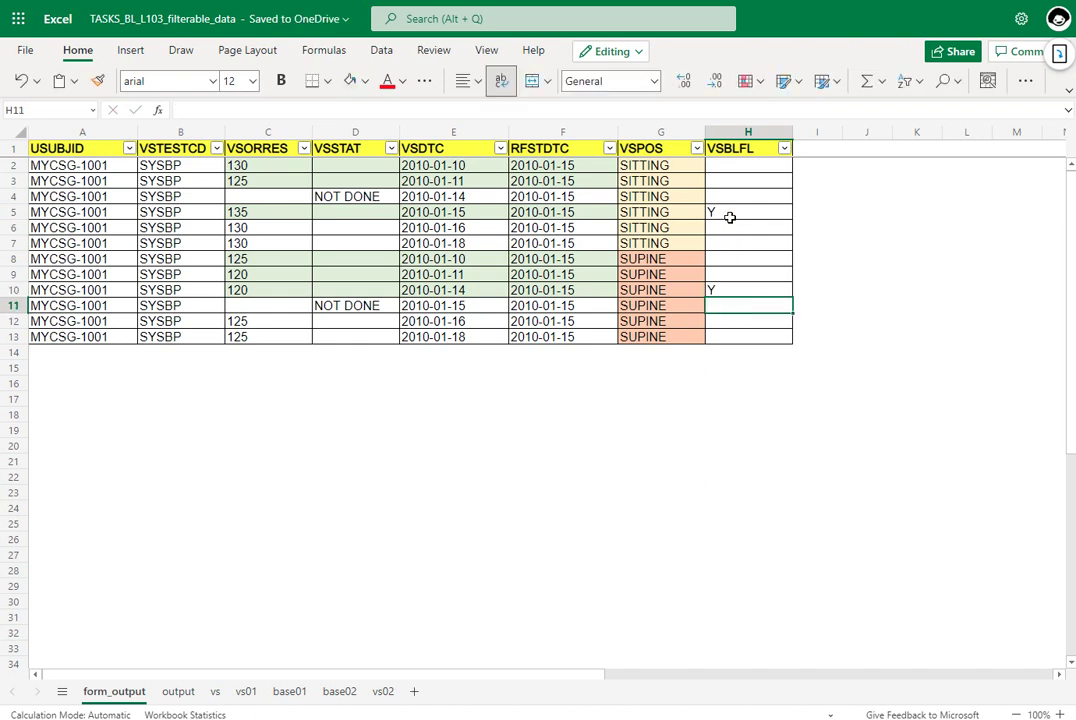
# Step: Fill the two VSBLFL flag cells H5 and H10 with the same lightest green
pyautogui.click(726, 214)
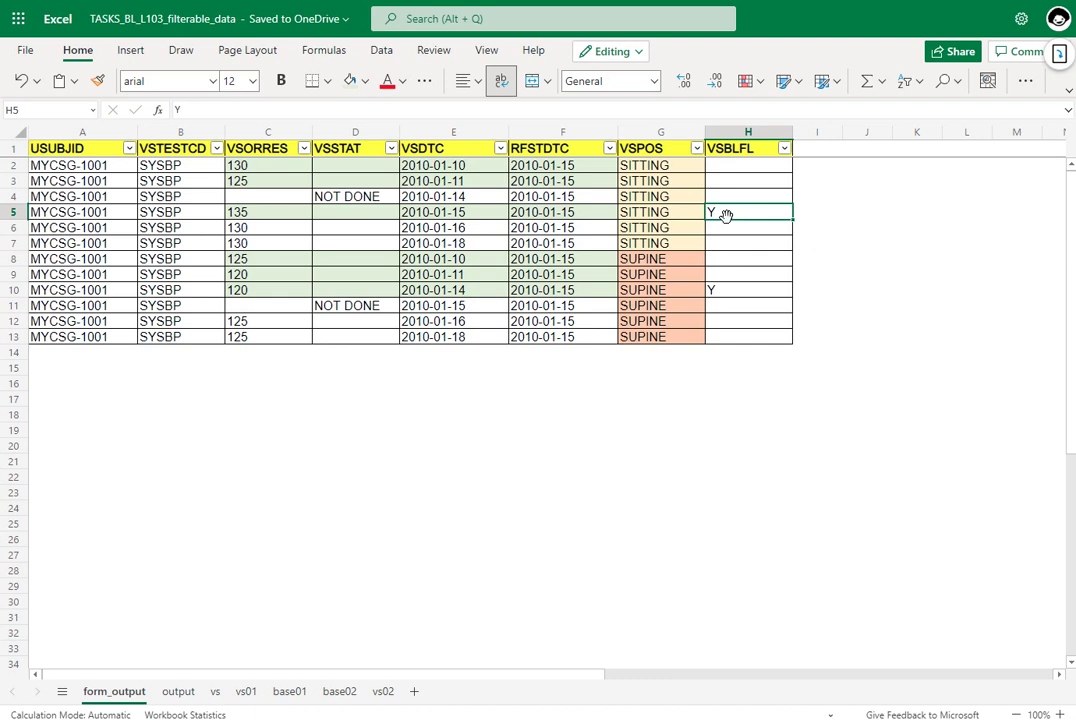
pyautogui.click(349, 80)
pyautogui.click(710, 290)
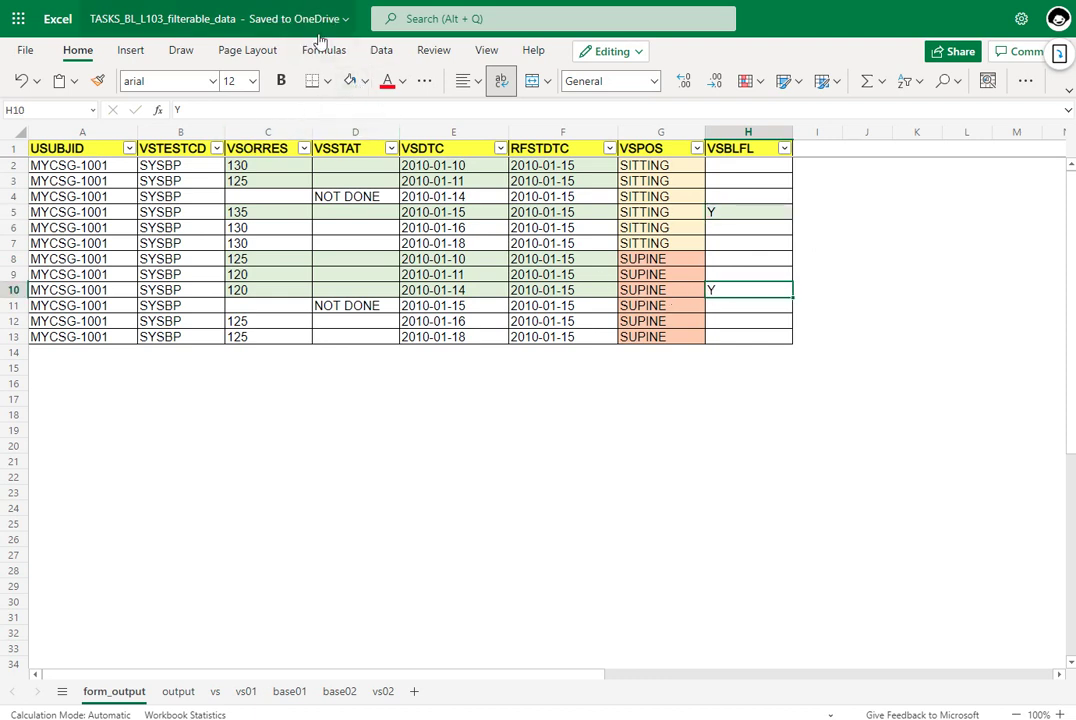
pyautogui.click(356, 84)
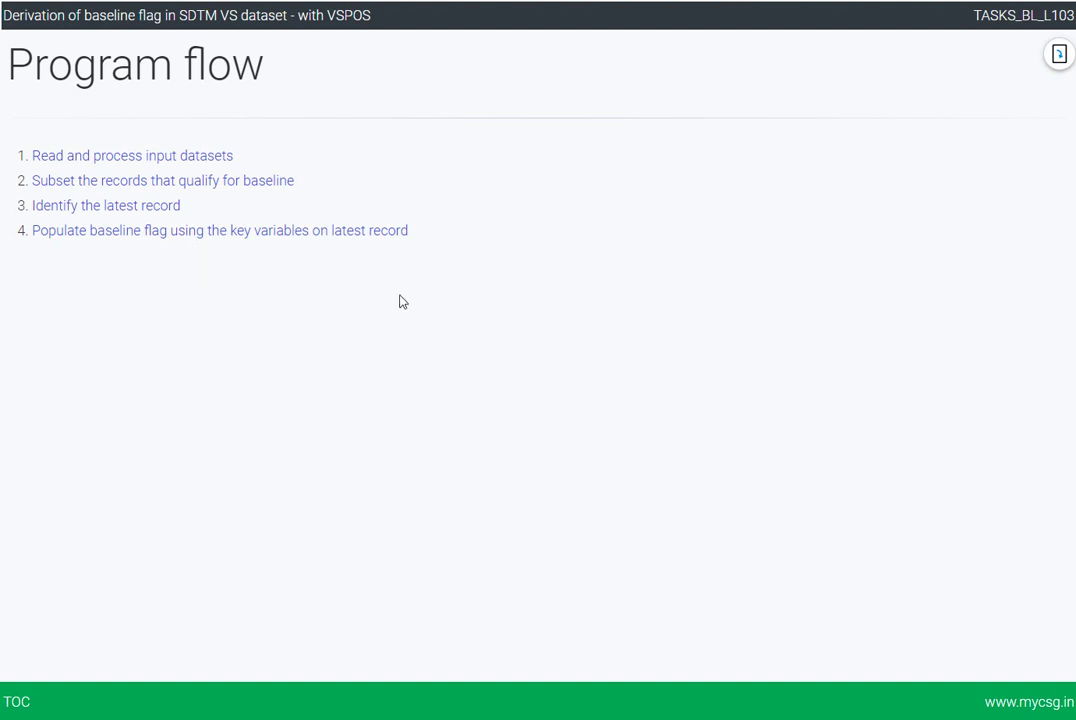
# Step: Review the WHERE condition on the baseline subset slide, then switch to the Excel workbook and open the base01 sheet
pyautogui.press('Right')
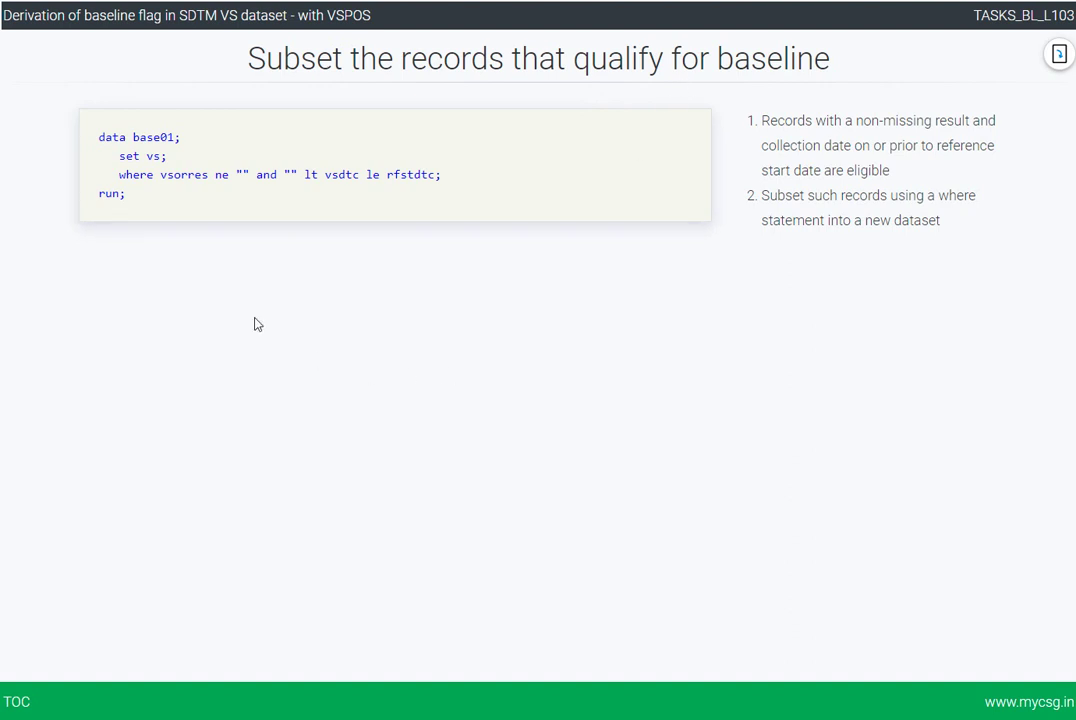
pyautogui.moveTo(161, 175); pyautogui.dragTo(250, 175)
pyautogui.moveTo(284, 175); pyautogui.dragTo(438, 177)
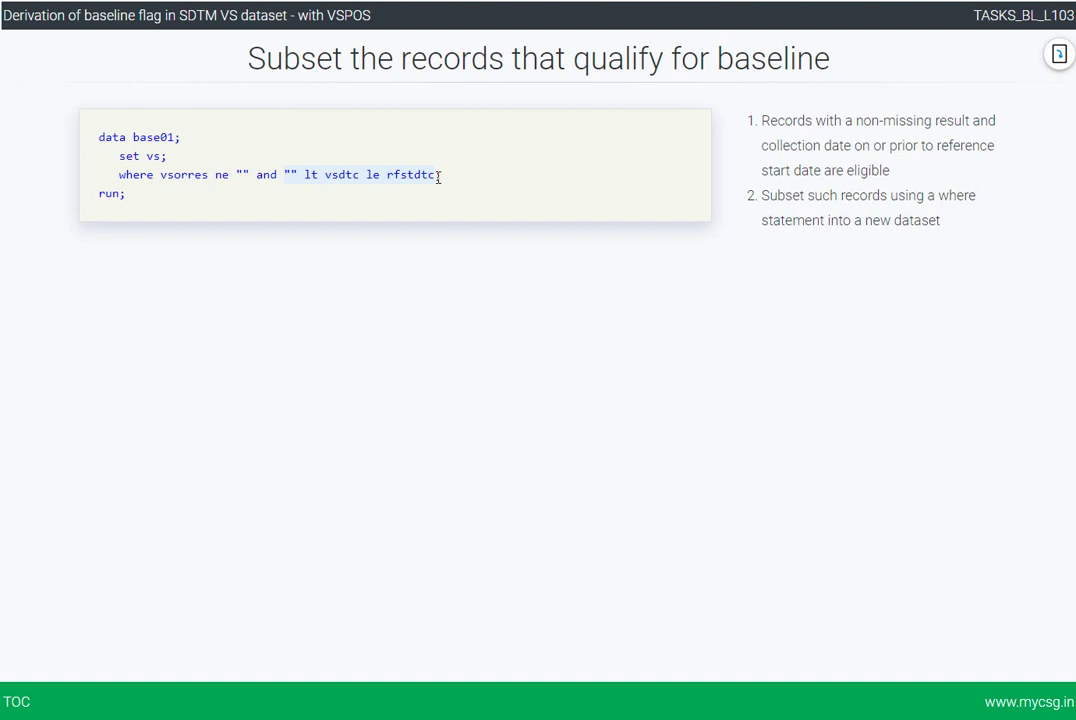
pyautogui.click(418, 270)
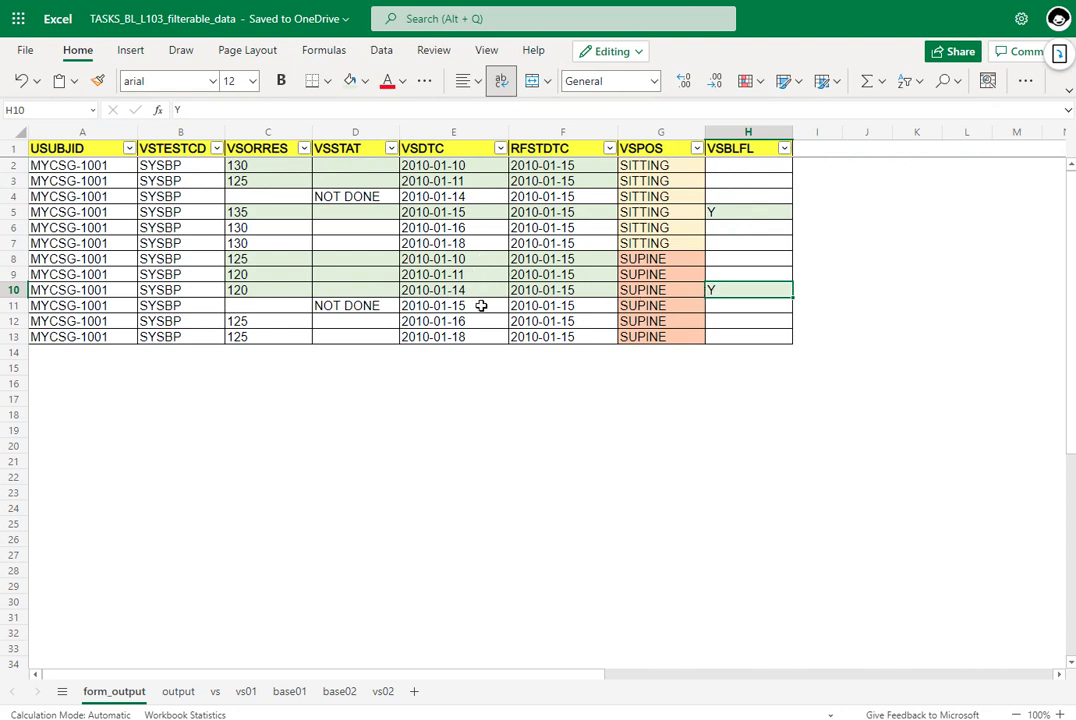
pyautogui.click(289, 692)
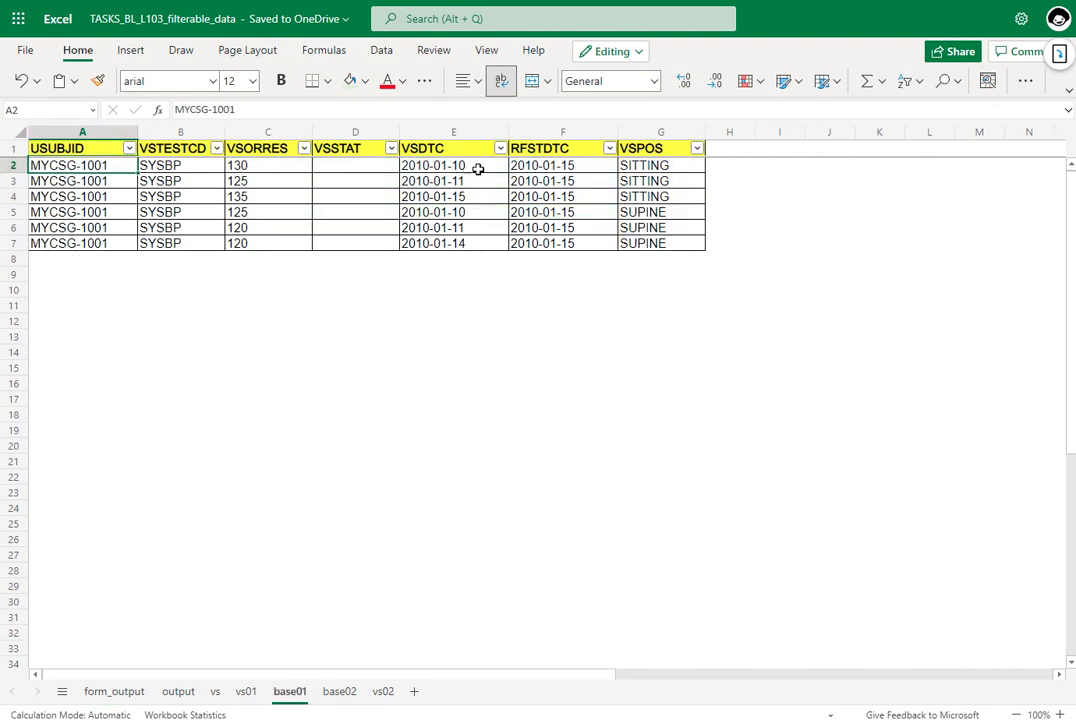
# Step: Examine the VSPOS and VSDTC values of the SITTING and SUPINE records on the base01 sheet
pyautogui.moveTo(658, 166); pyautogui.dragTo(464, 199)
pyautogui.moveTo(656, 211); pyautogui.dragTo(656, 235)
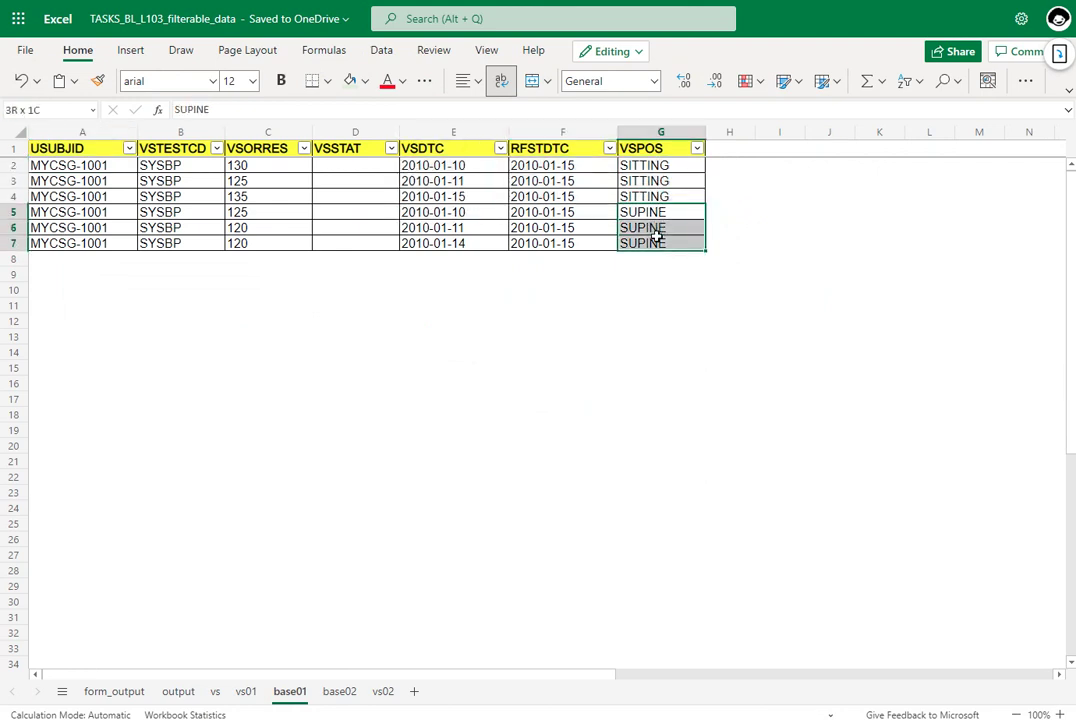
pyautogui.moveTo(450, 212); pyautogui.dragTo(461, 243)
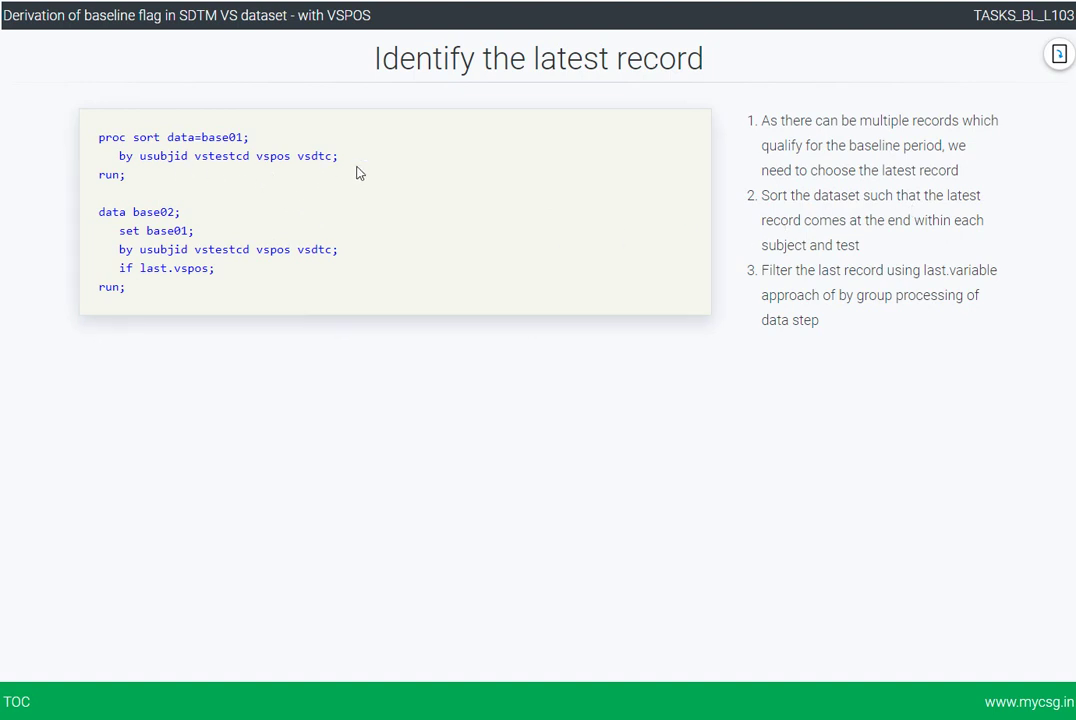
# Step: Review the sort order by vspos and vsdtc and the last.vspos condition on the "Identify the latest record" slide
pyautogui.moveTo(141, 268); pyautogui.dragTo(207, 268)
pyautogui.moveTo(256, 156); pyautogui.dragTo(331, 157)
pyautogui.moveTo(140, 268); pyautogui.dragTo(168, 268)
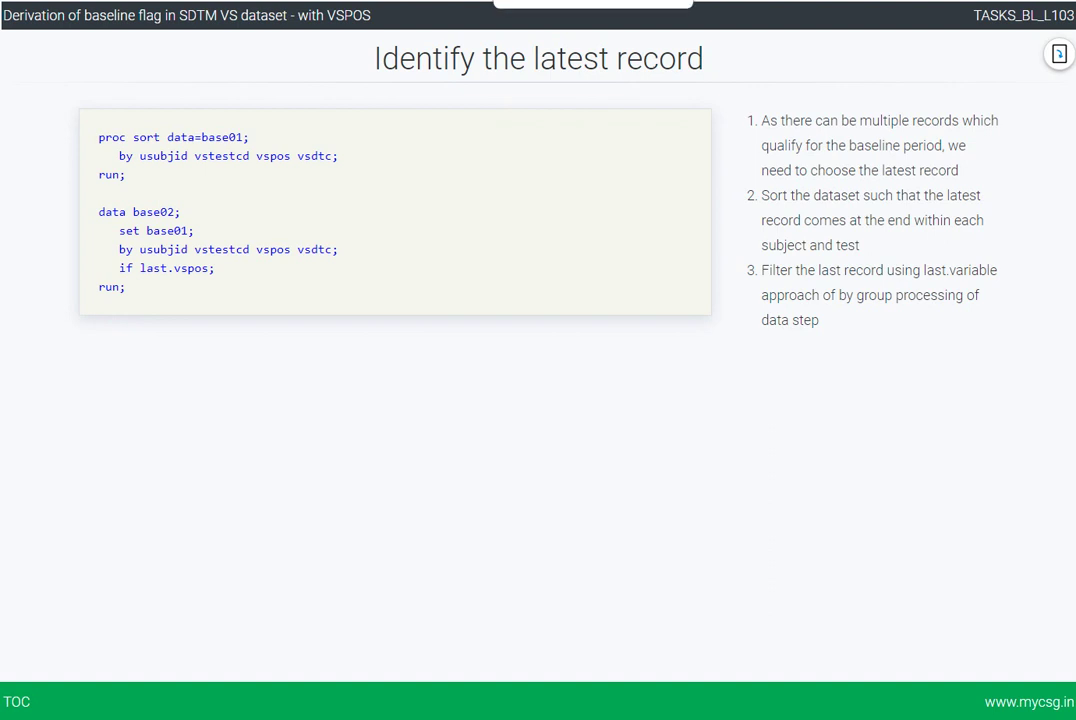
# Step: Switch to the Excel workbook and examine the last SITTING record (row 4) and last SUPINE record (row 7) in base01
pyautogui.hotkey('alt', 'Tab')
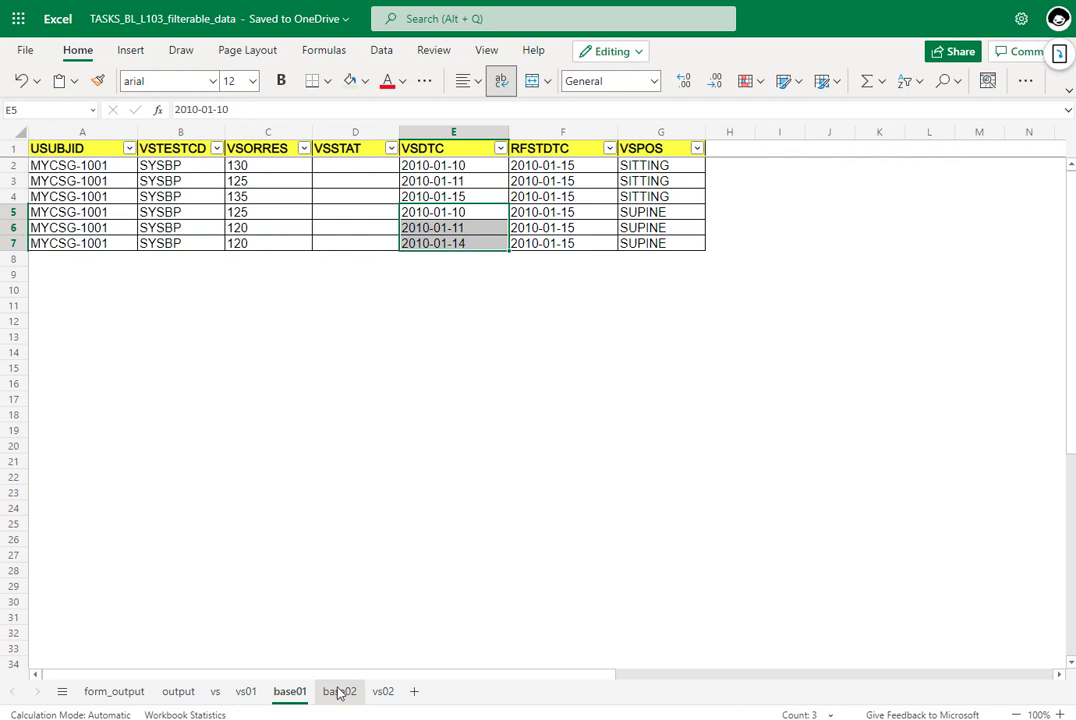
pyautogui.moveTo(461, 195); pyautogui.dragTo(638, 197)
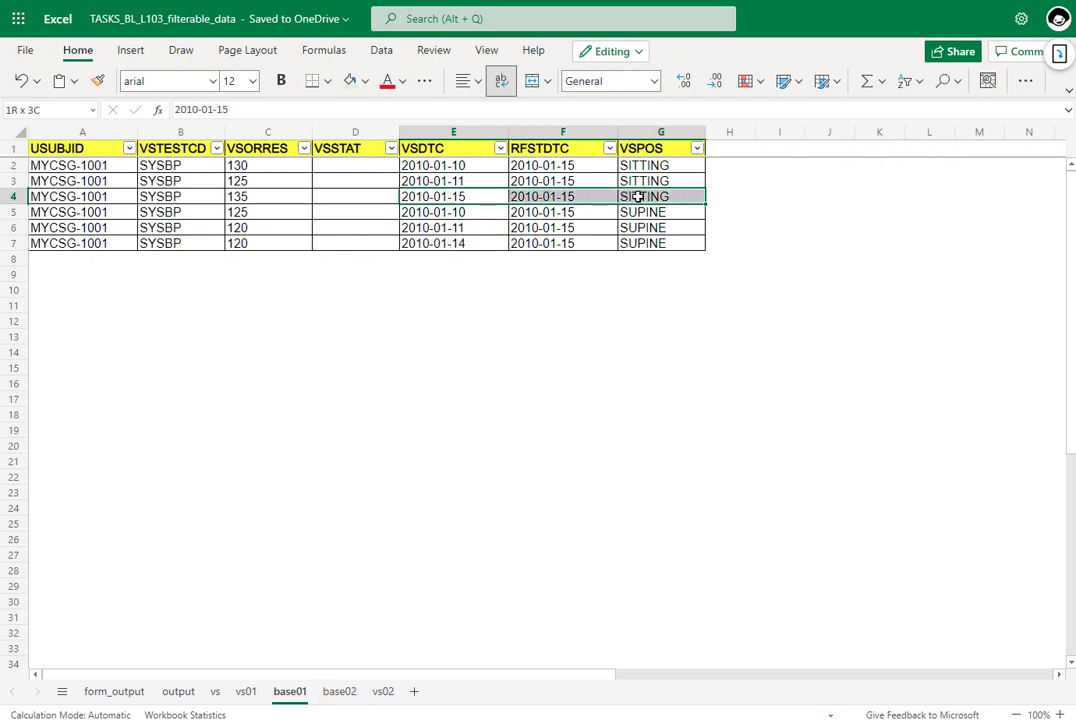
pyautogui.click(645, 243)
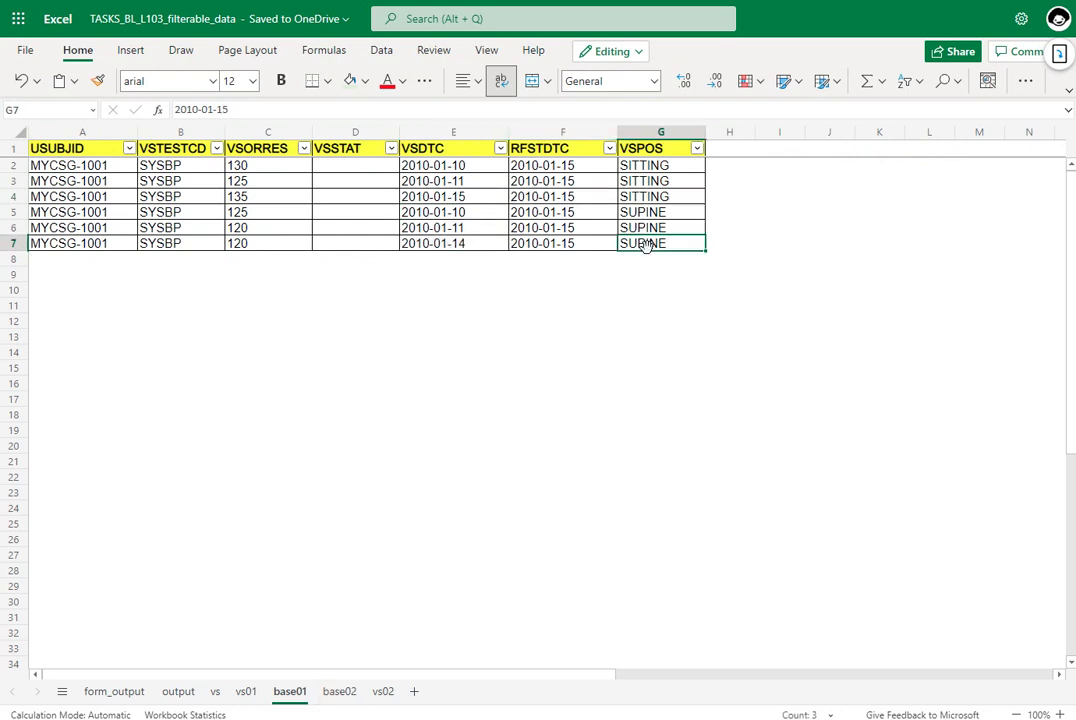
pyautogui.moveTo(645, 243); pyautogui.dragTo(449, 250)
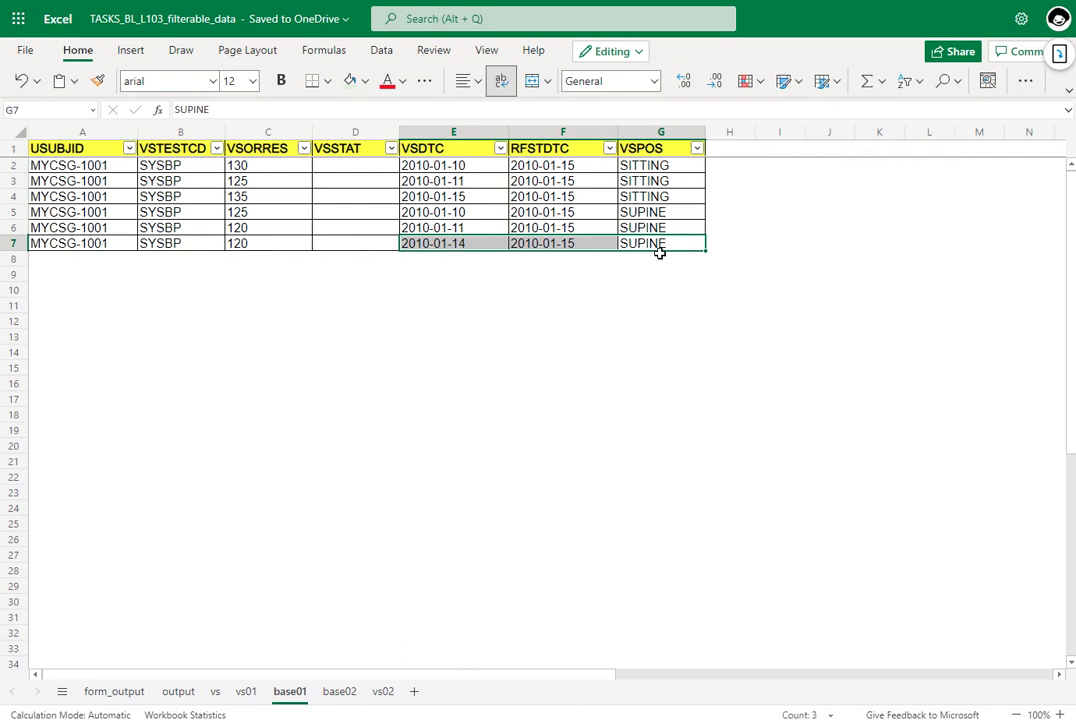
# Step: Open the base02 sheet and examine the position and VSDTC date of its SITTING and SUPINE records
pyautogui.click(340, 691)
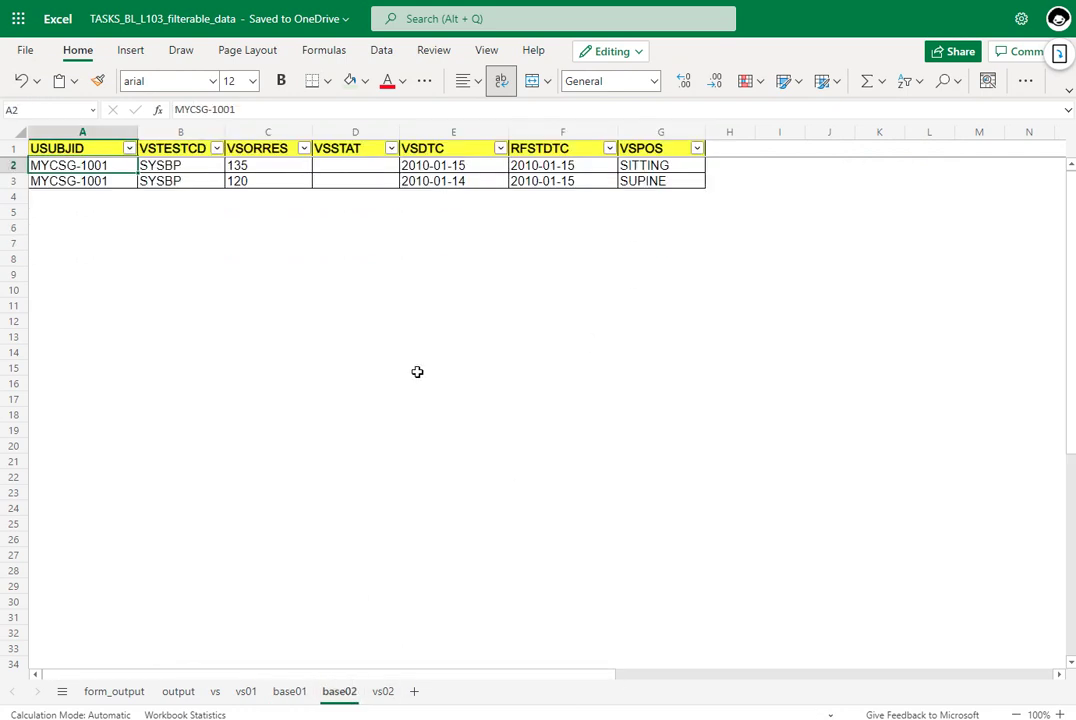
pyautogui.click(456, 303)
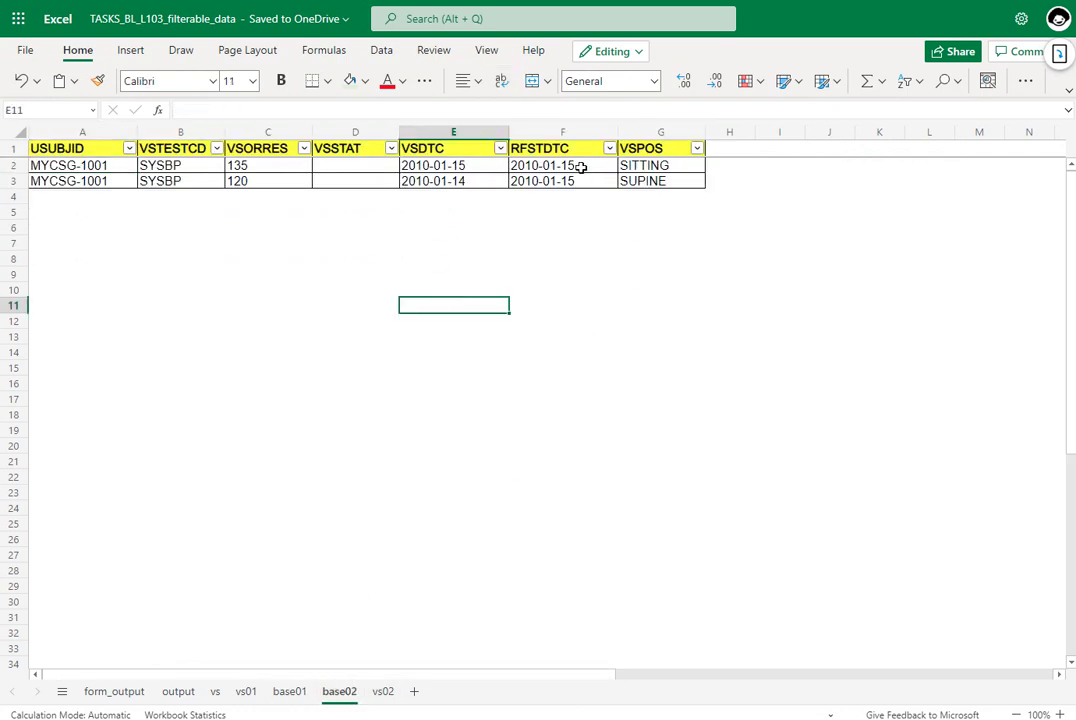
pyautogui.moveTo(656, 166); pyautogui.dragTo(470, 167)
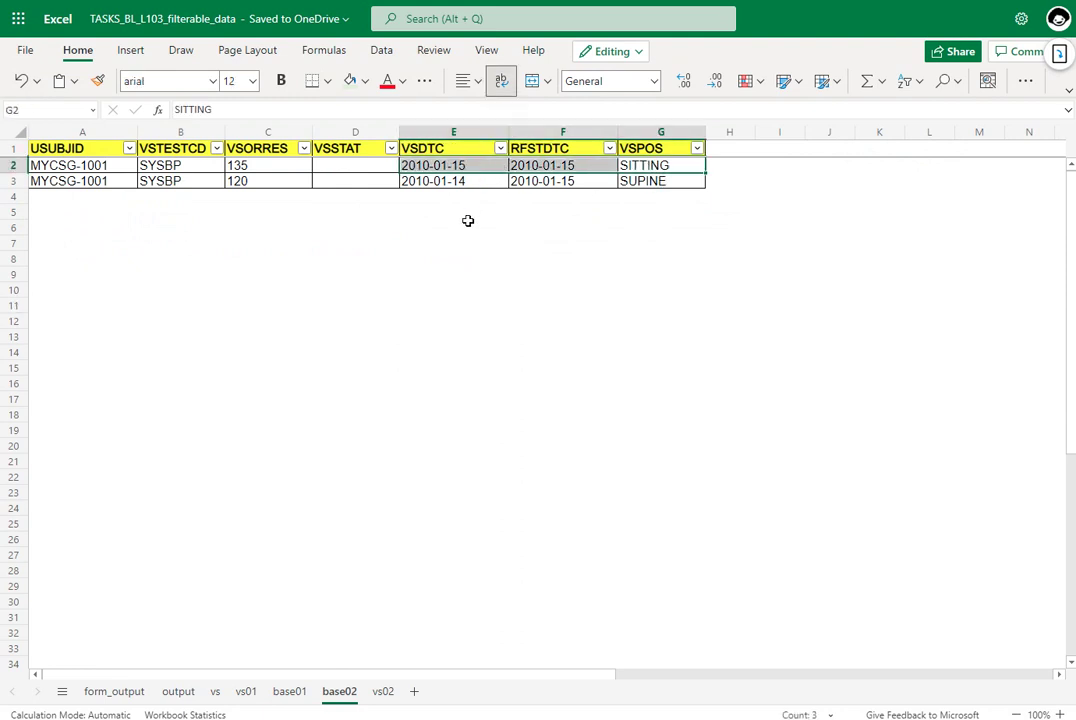
pyautogui.click(463, 167)
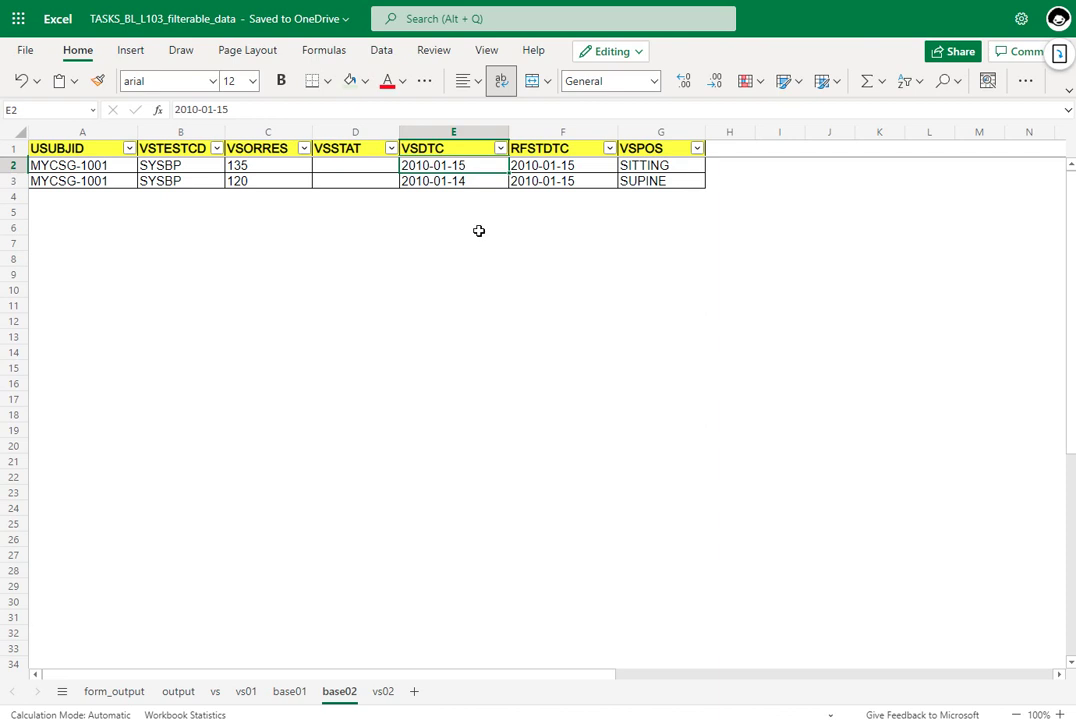
pyautogui.click(641, 181)
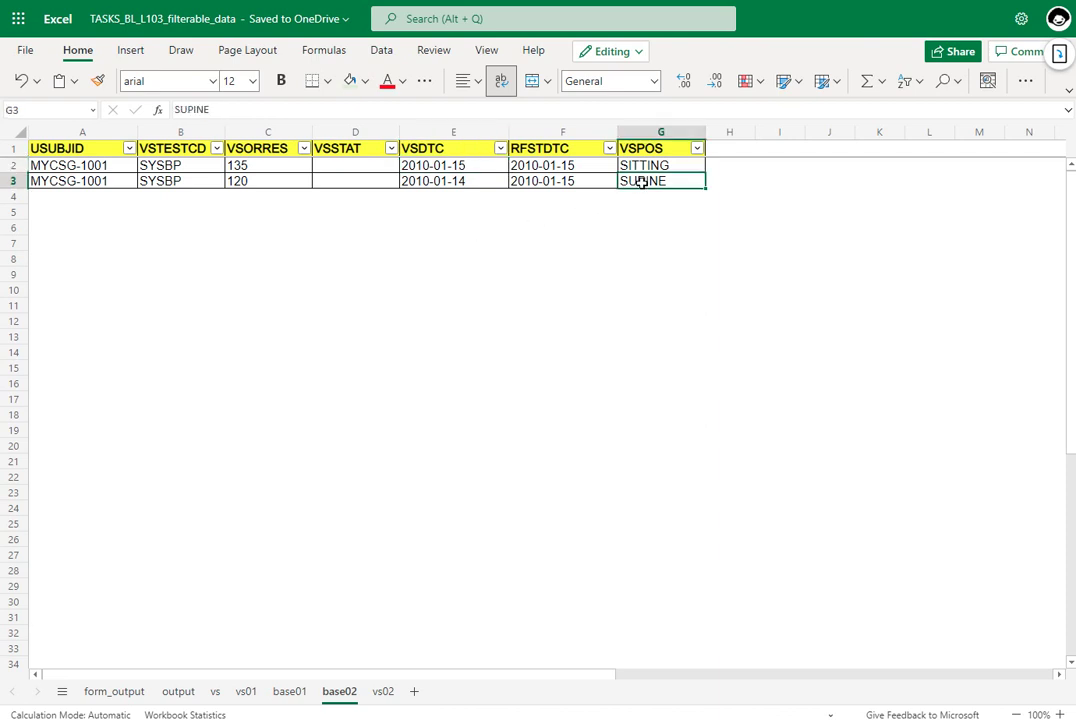
pyautogui.click(465, 183)
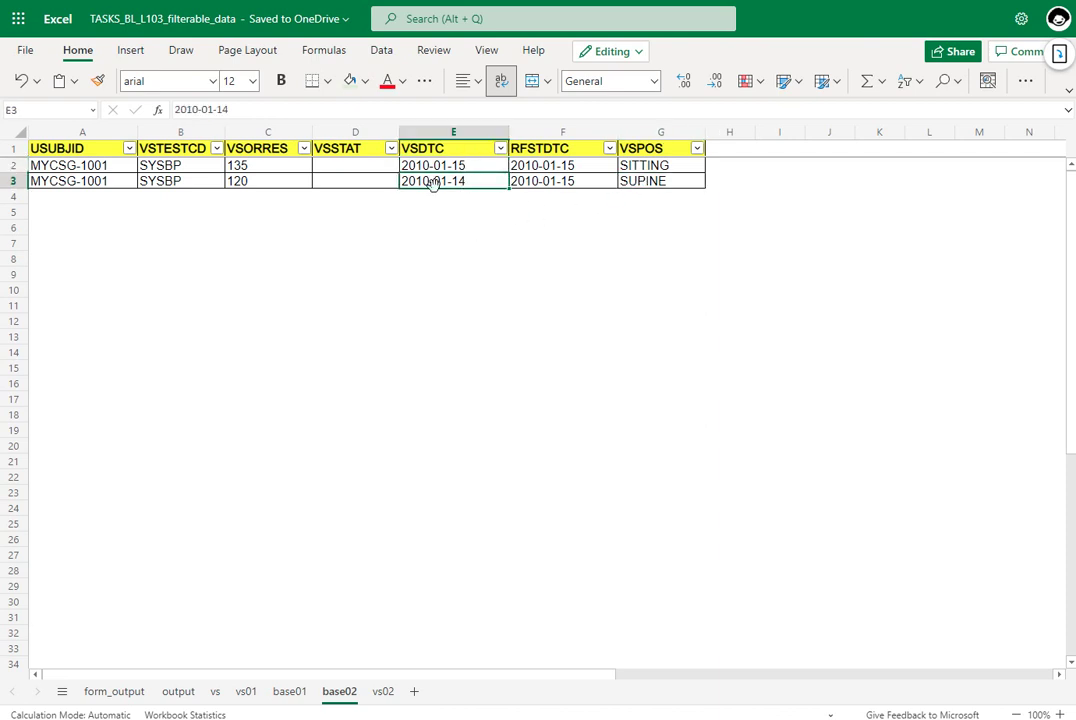
pyautogui.click(630, 333)
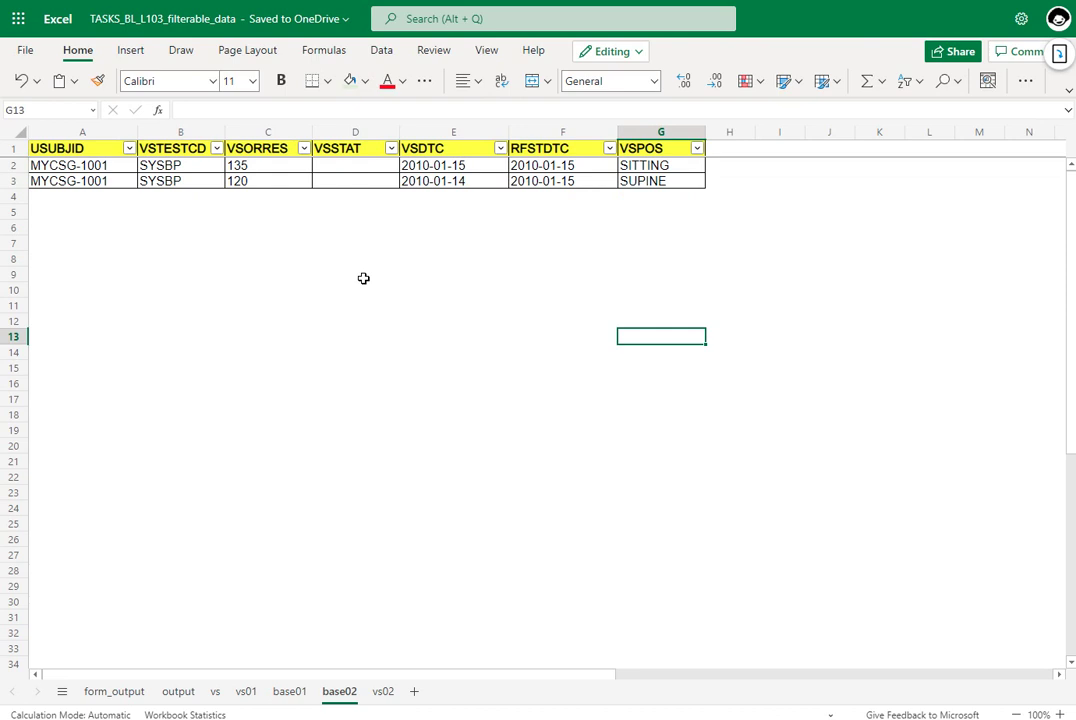
# Step: Review the key variable headers USUBJID, VSTESTCD, VSDTC and VSPOS on the base02 sheet
pyautogui.click(82, 148)
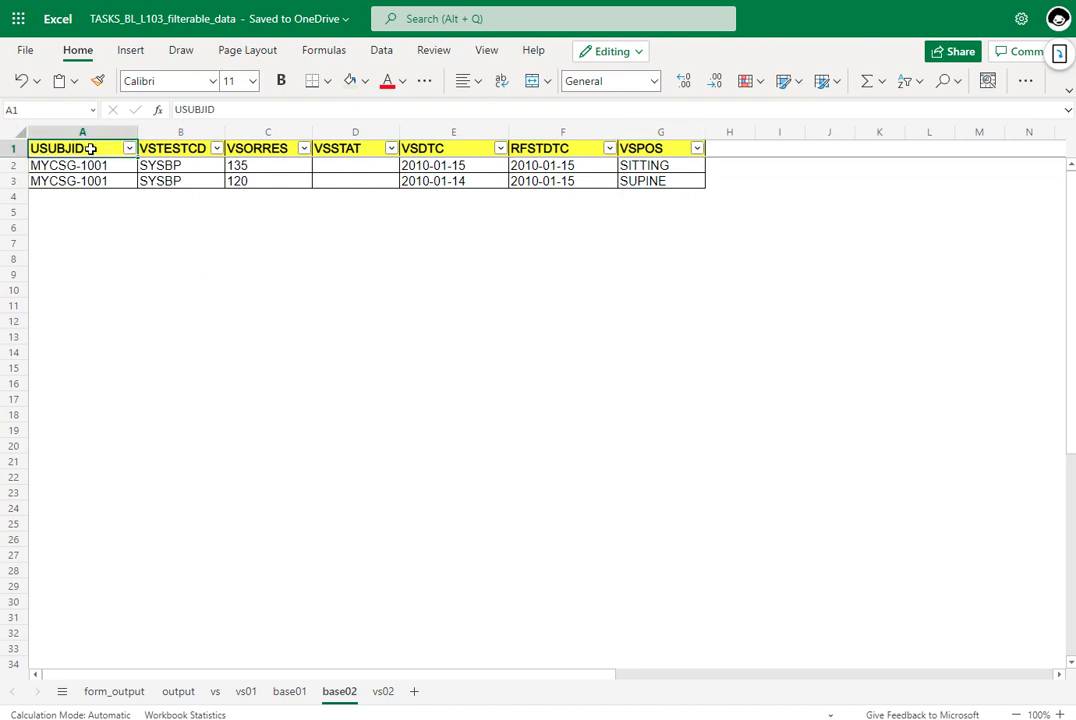
pyautogui.click(191, 151)
pyautogui.click(436, 149)
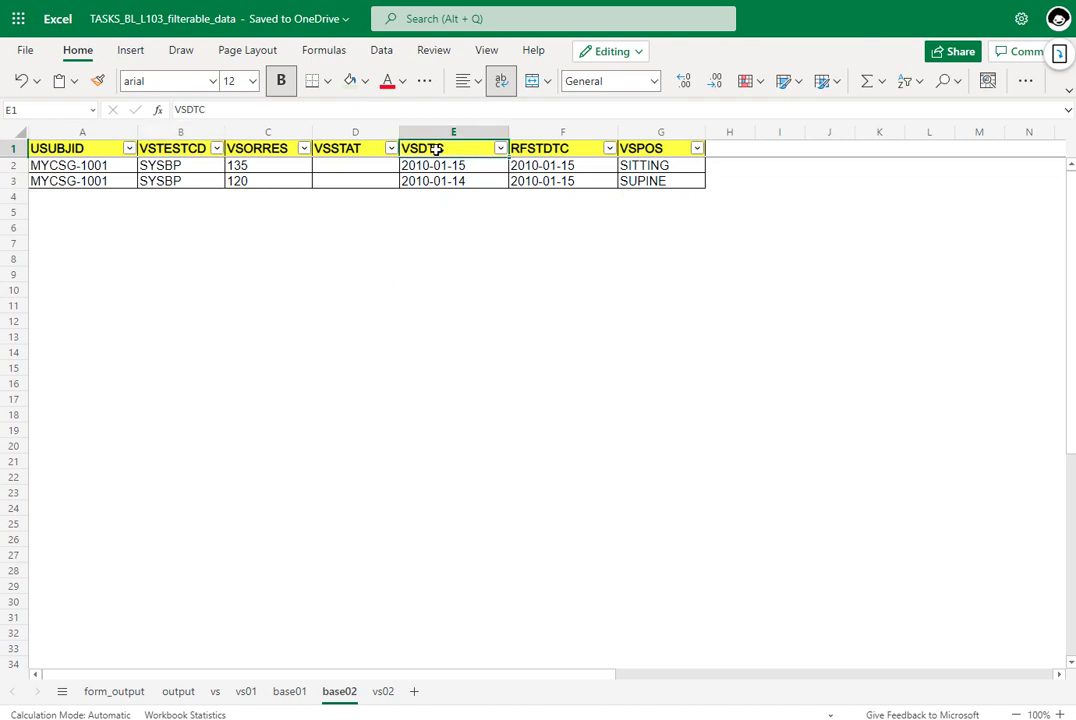
pyautogui.click(641, 149)
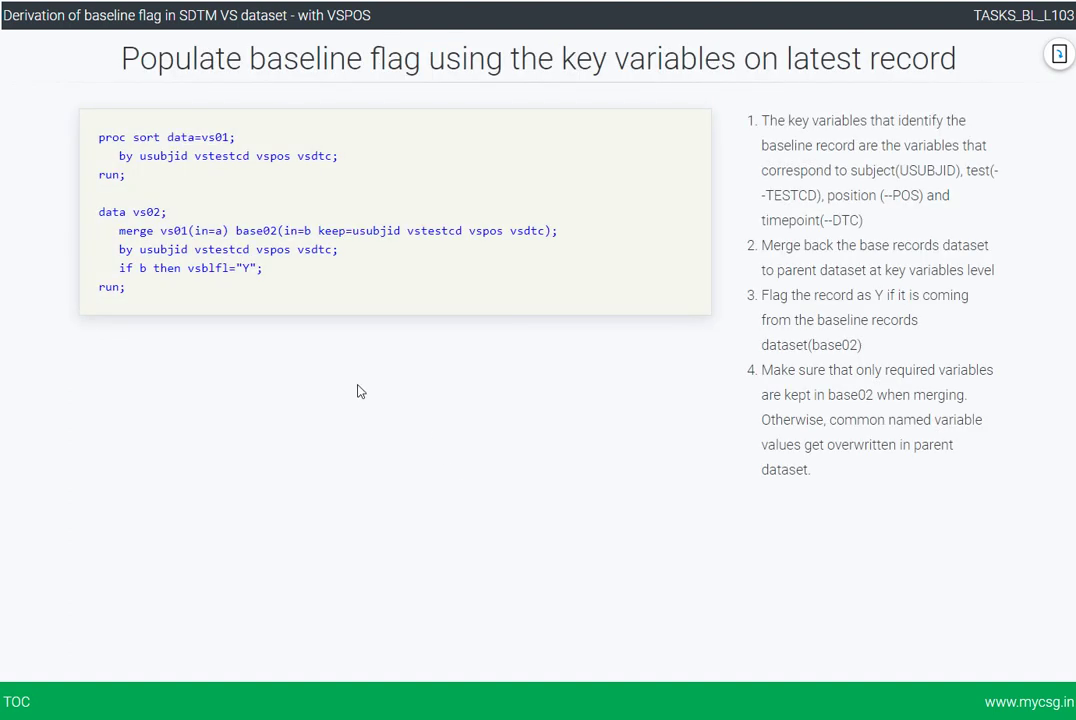
# Step: Review the base02 merge, its keep= variables and the BY variables on the slide about populating the baseline flag
pyautogui.moveTo(237, 230); pyautogui.dragTo(274, 230)
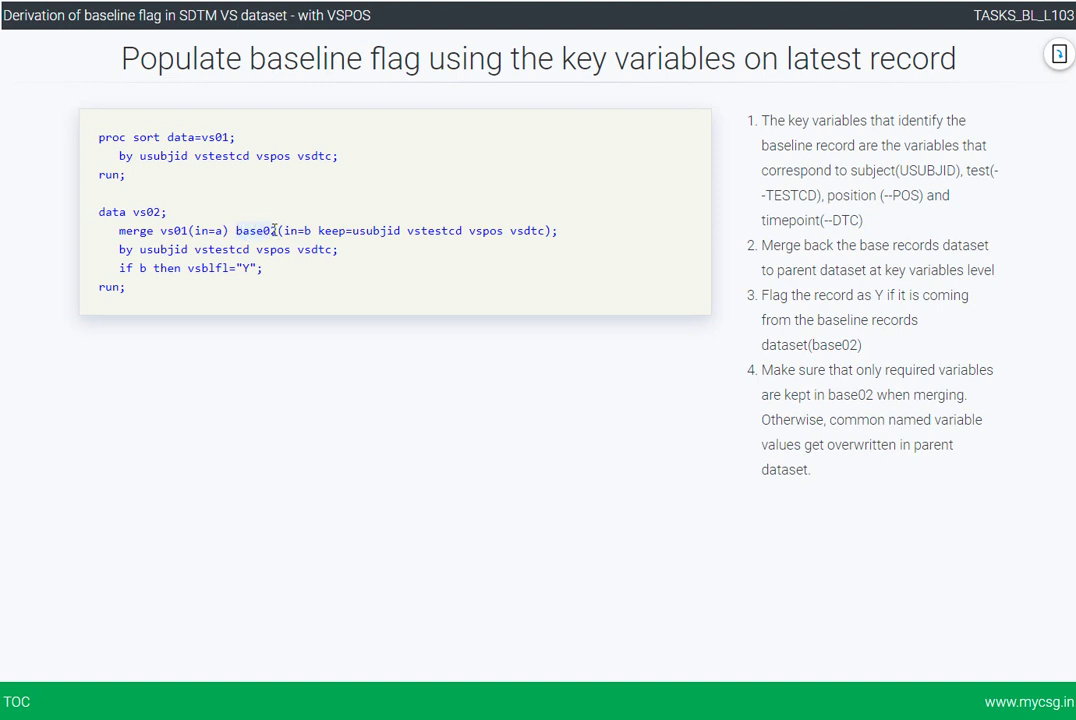
pyautogui.moveTo(353, 231); pyautogui.dragTo(545, 230)
pyautogui.moveTo(139, 249); pyautogui.dragTo(326, 252)
pyautogui.moveTo(237, 231); pyautogui.dragTo(280, 231)
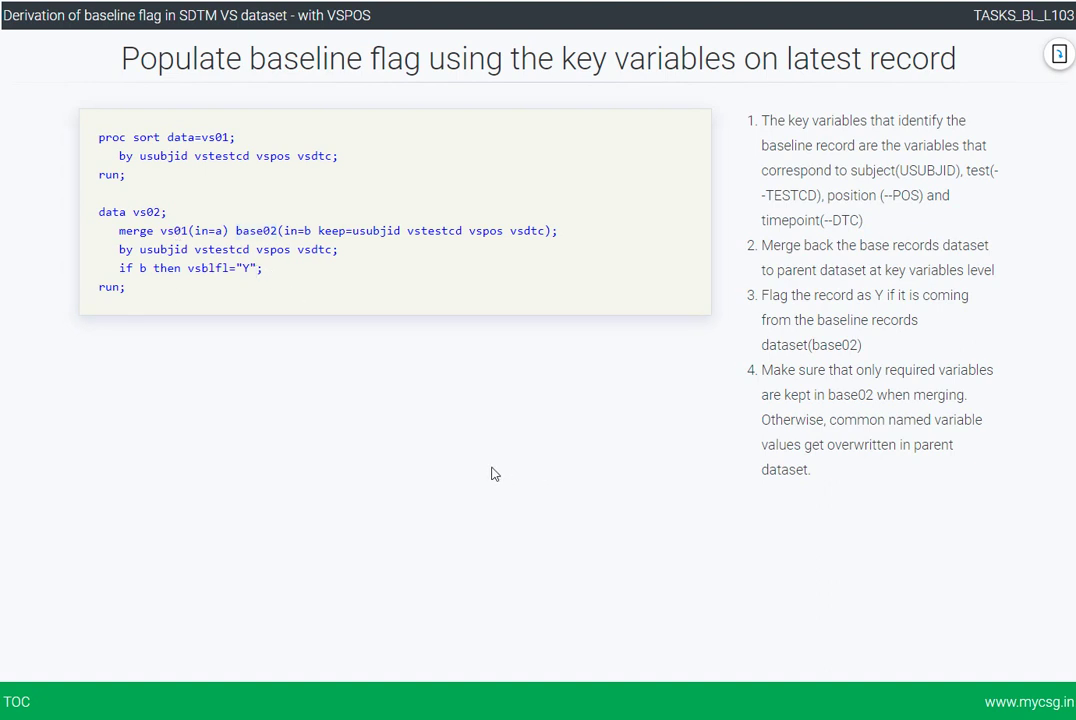
pyautogui.click(424, 373)
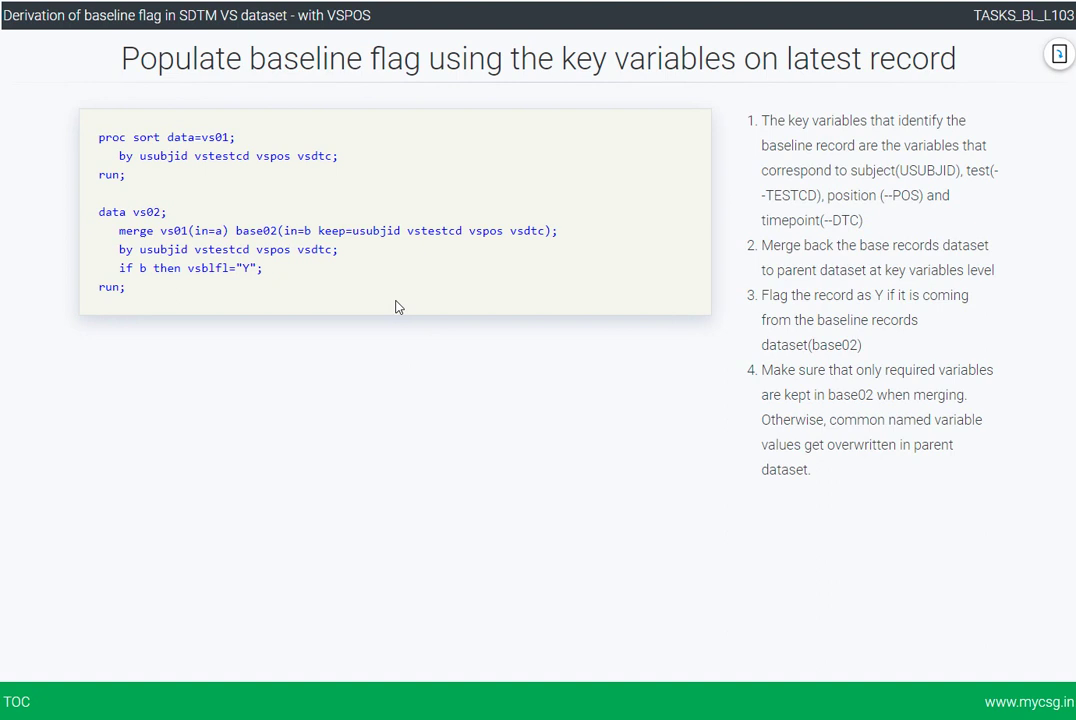